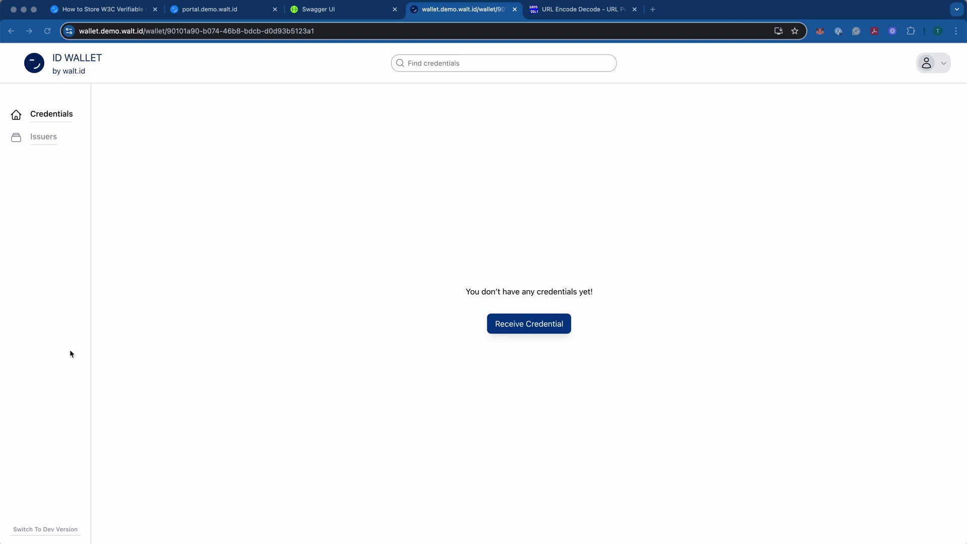
# Step: Generate a BankId credential offer in the Walt.id Portal using the SD-JWT + IETF SD format
pyautogui.click(344, 8)
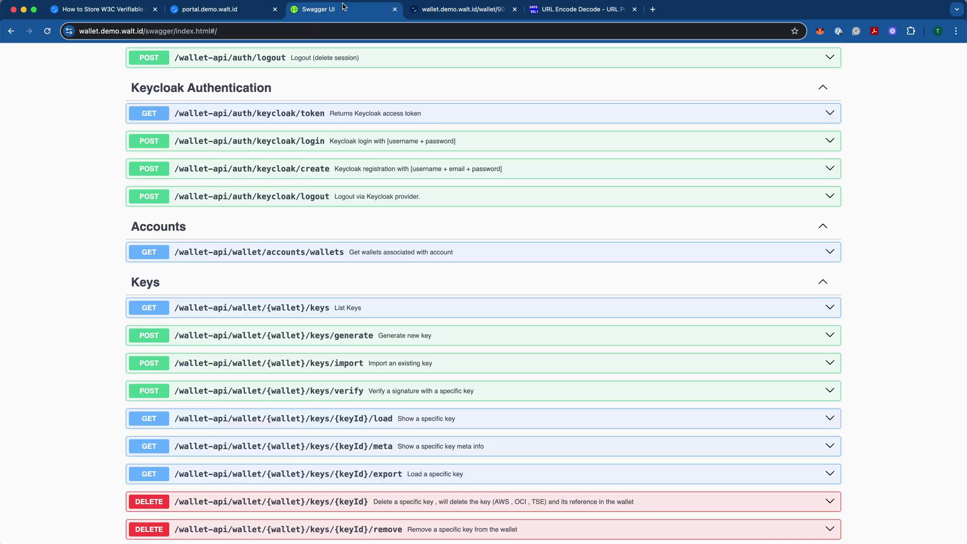
pyautogui.click(224, 11)
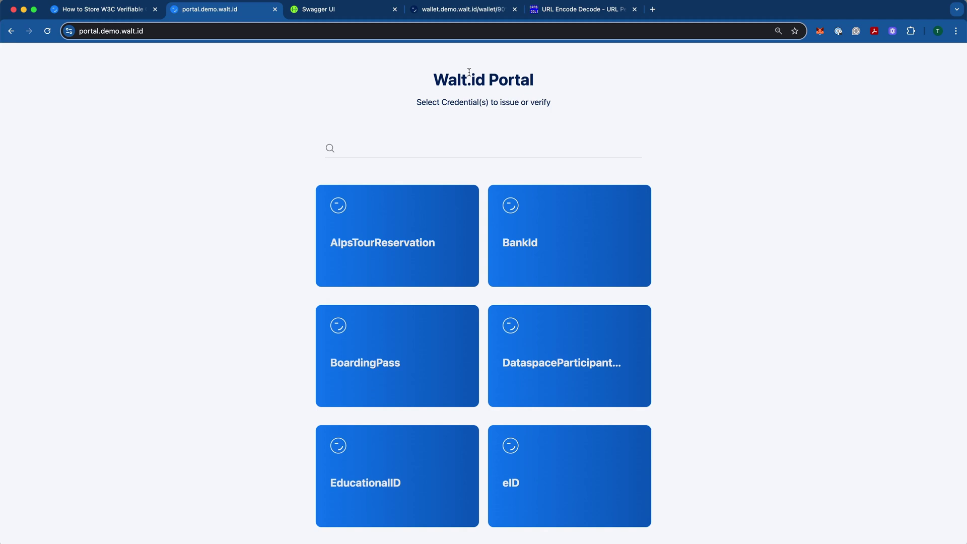
pyautogui.click(530, 205)
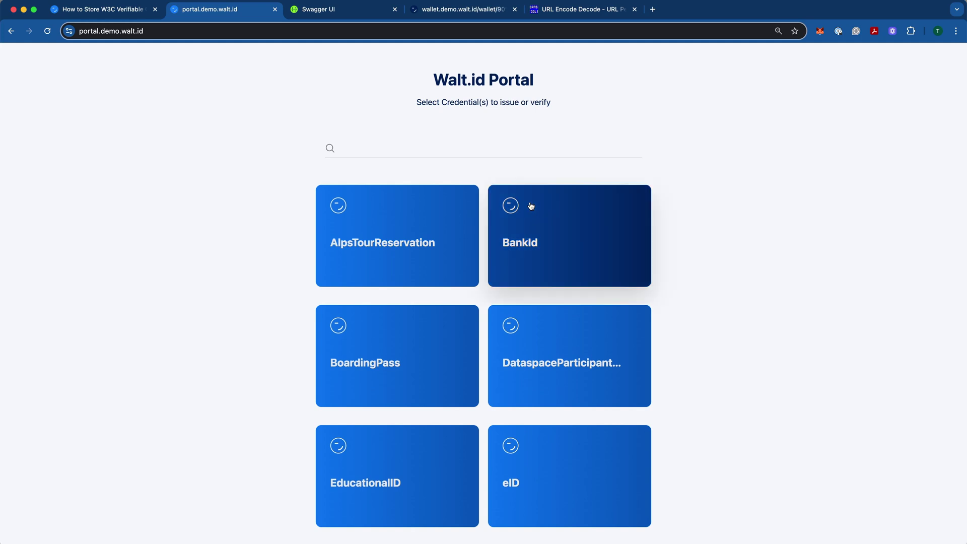
pyautogui.click(929, 63)
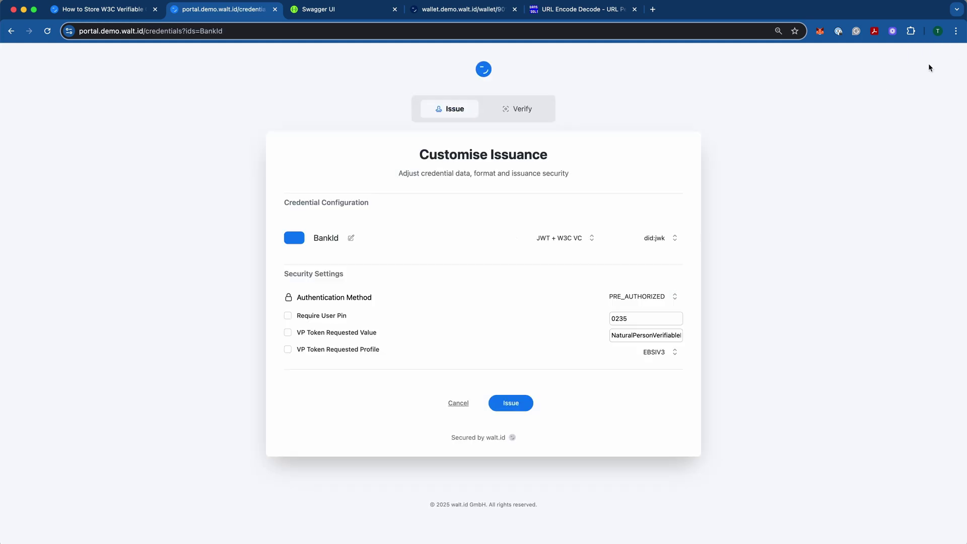
pyautogui.click(571, 234)
pyautogui.click(571, 290)
pyautogui.click(512, 405)
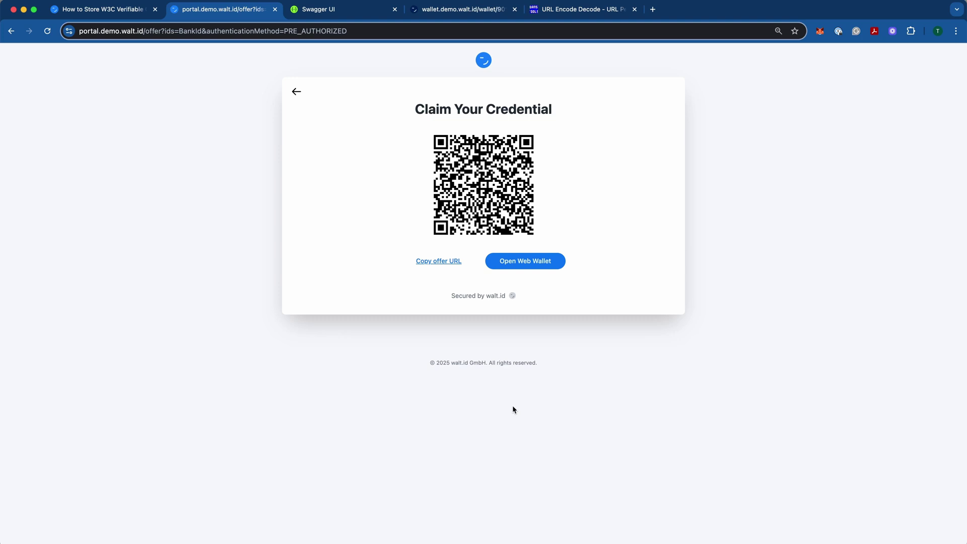
# Step: Copy the credential offer URL and decode it with the URL Encode/Decode tool
pyautogui.click(421, 260)
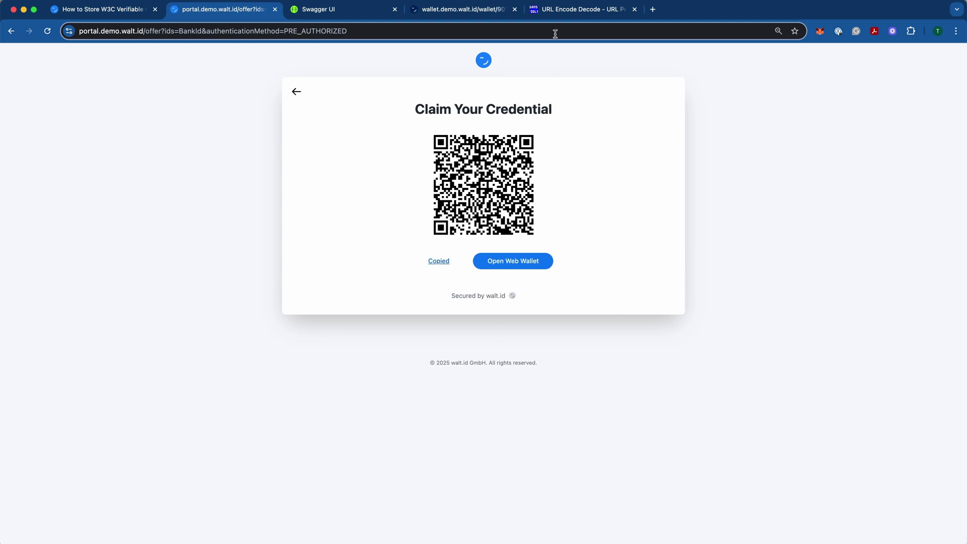
pyautogui.click(587, 10)
pyautogui.click(191, 172)
pyautogui.press('super+v')
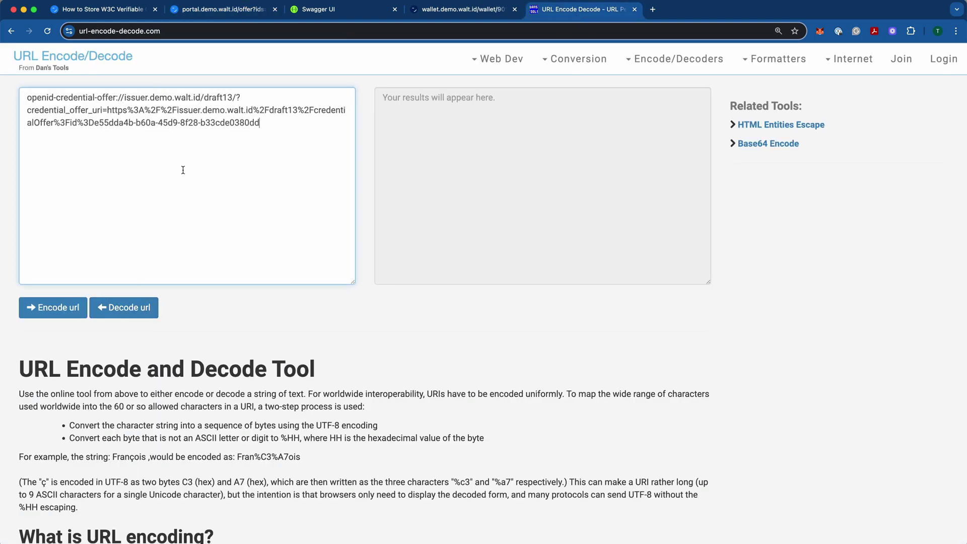
pyautogui.click(121, 312)
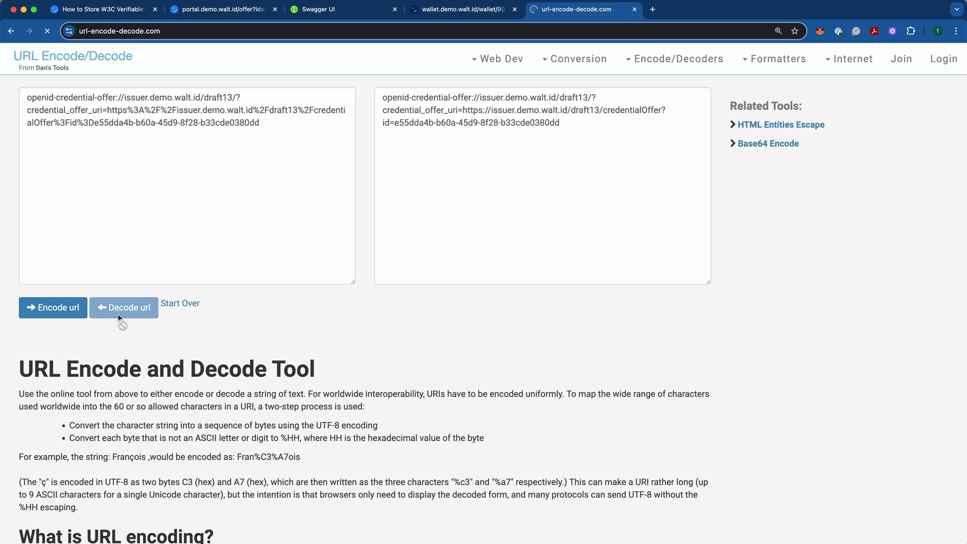
# Step: Load the decoded credential_offer_uri address in a new browser tab and pretty-print its JSON
pyautogui.moveTo(569, 126); pyautogui.dragTo(462, 110)
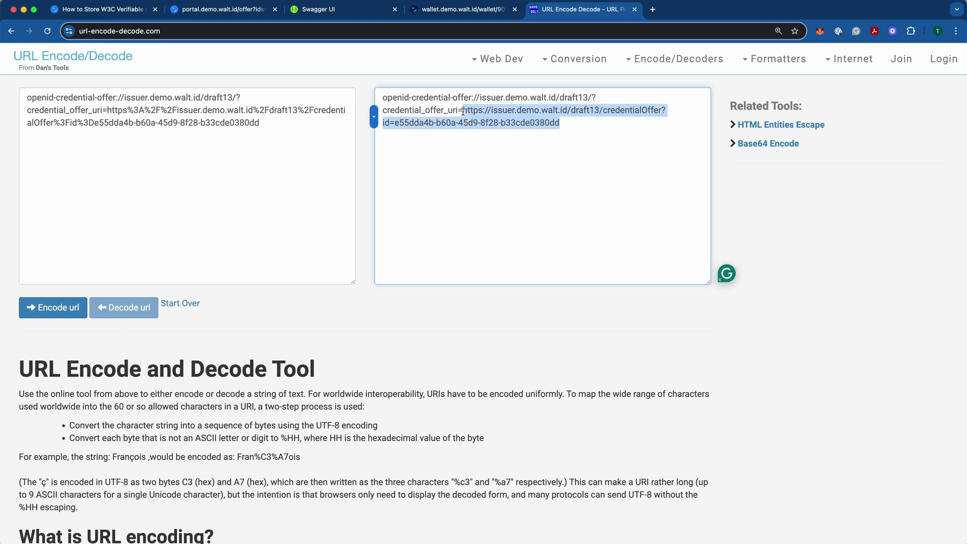
pyautogui.press('super+c')
pyautogui.press('super+t')
pyautogui.press('super+v')
pyautogui.press('Return')
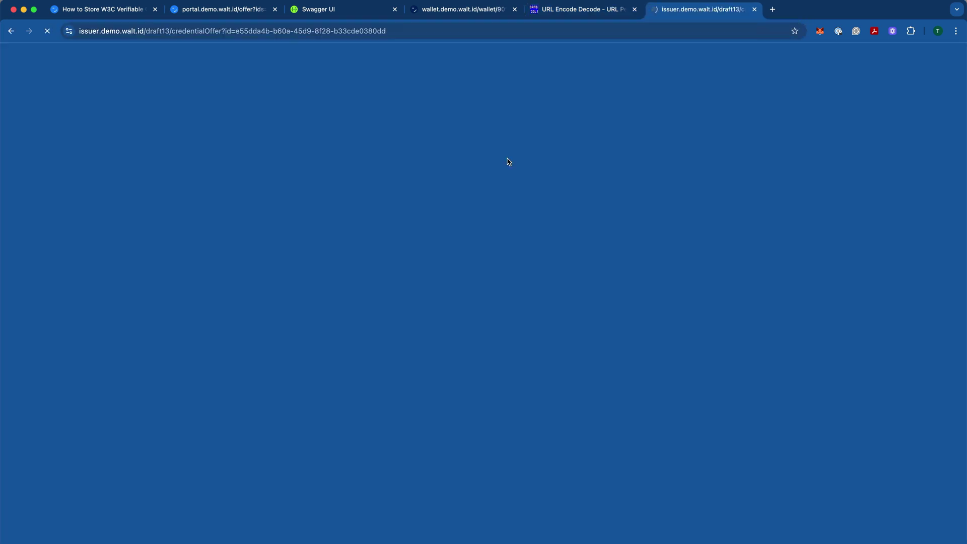
pyautogui.click(53, 48)
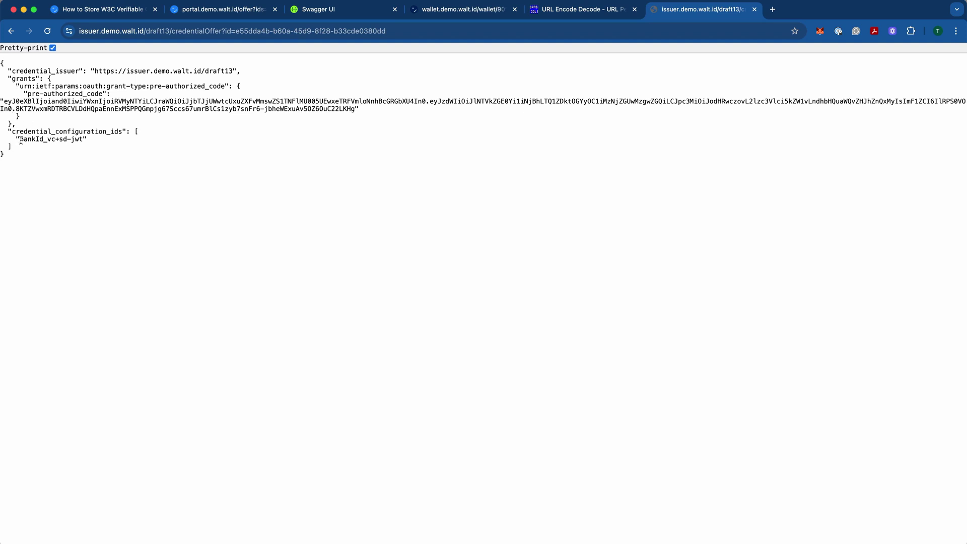
# Step: Examine the credential configuration ID and the pre-authorized code in the credential offer JSON
pyautogui.moveTo(20, 140); pyautogui.dragTo(79, 143)
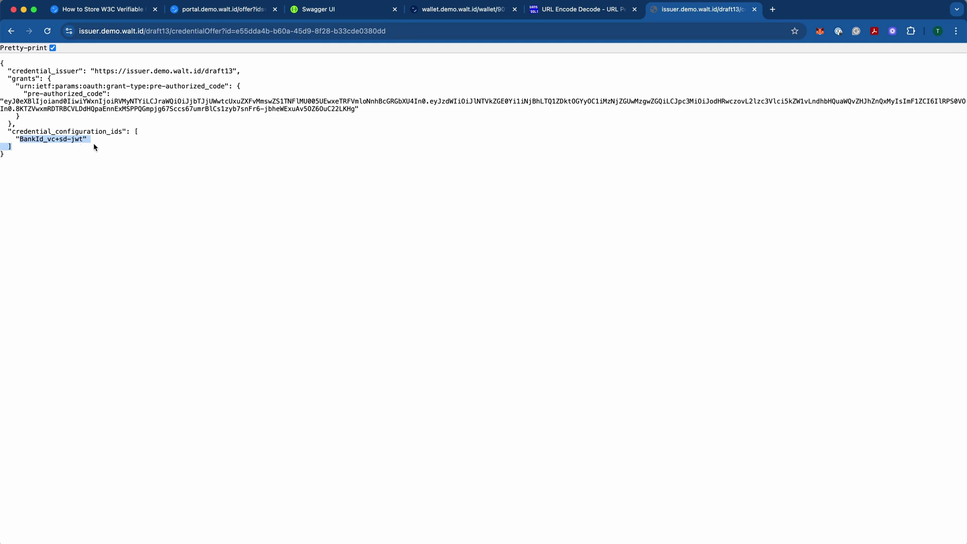
pyautogui.click(93, 143)
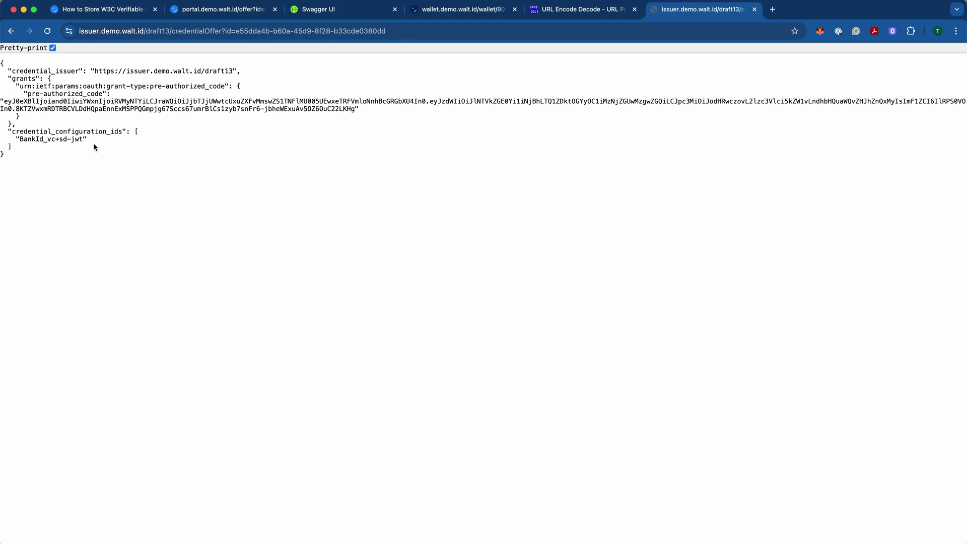
pyautogui.moveTo(6, 101)
pyautogui.mouseDown()
pyautogui.moveTo(378, 126)
pyautogui.moveTo(352, 109)
pyautogui.moveTo(130, 87)
pyautogui.moveTo(4, 101)
pyautogui.mouseUp()
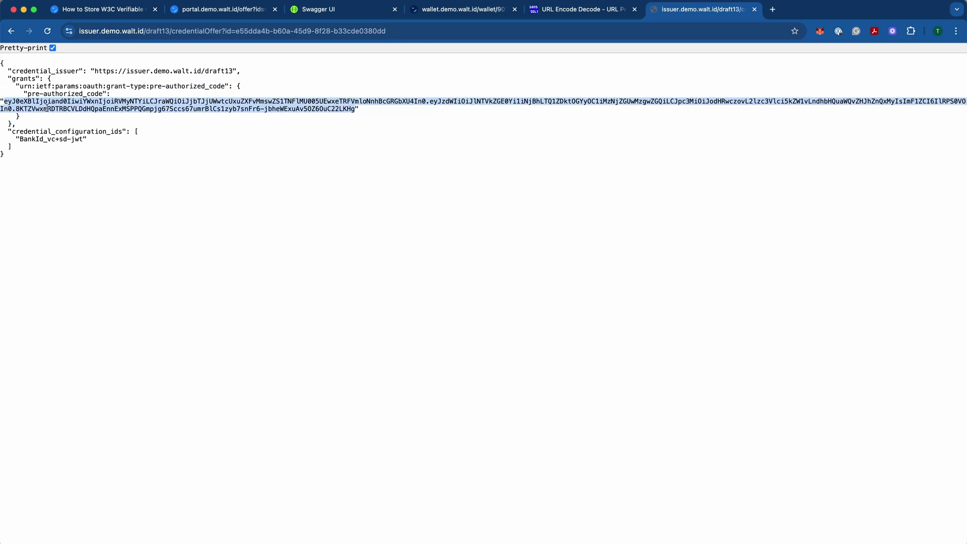
pyautogui.click(47, 109)
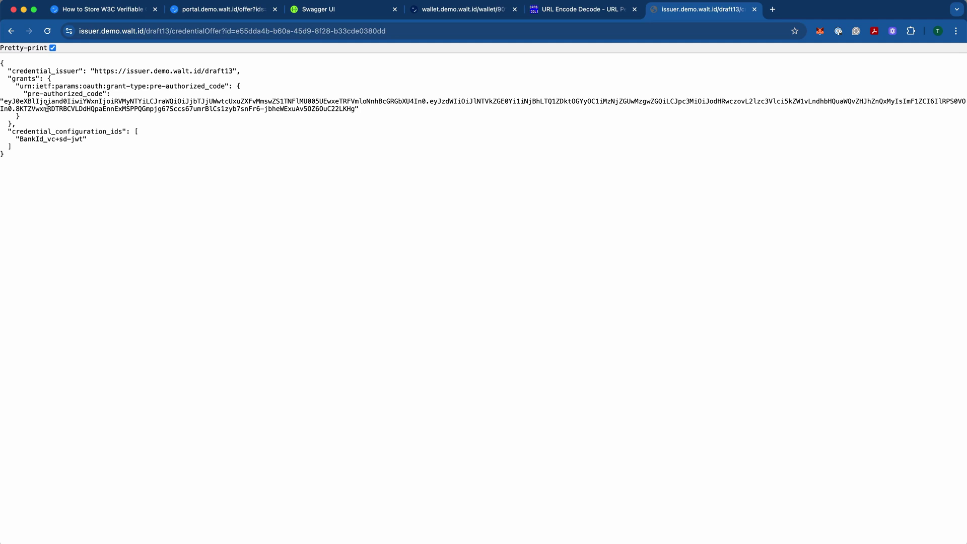
# Step: Go to the ID Wallet and open its Receive Credential page for entering an offer URL
pyautogui.click(557, 11)
pyautogui.click(263, 133)
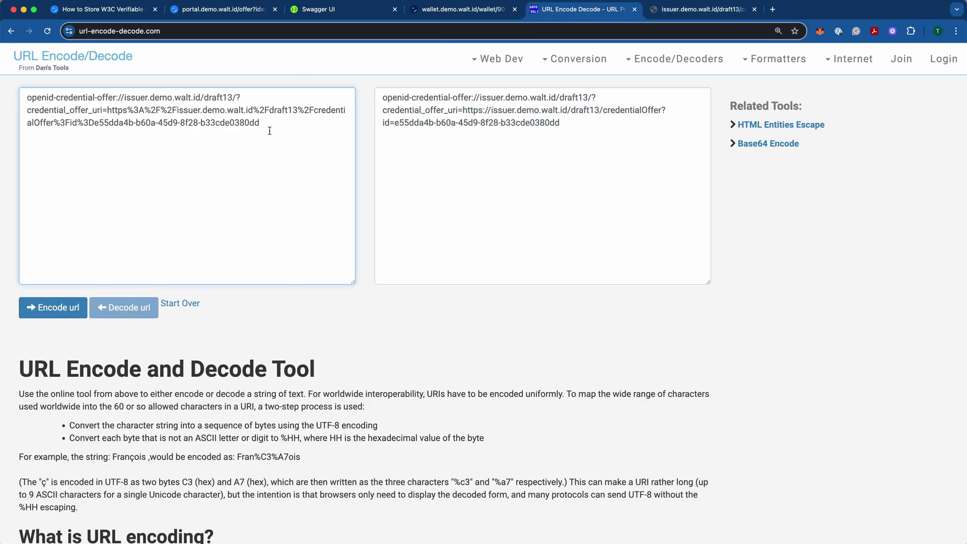
pyautogui.click(423, 11)
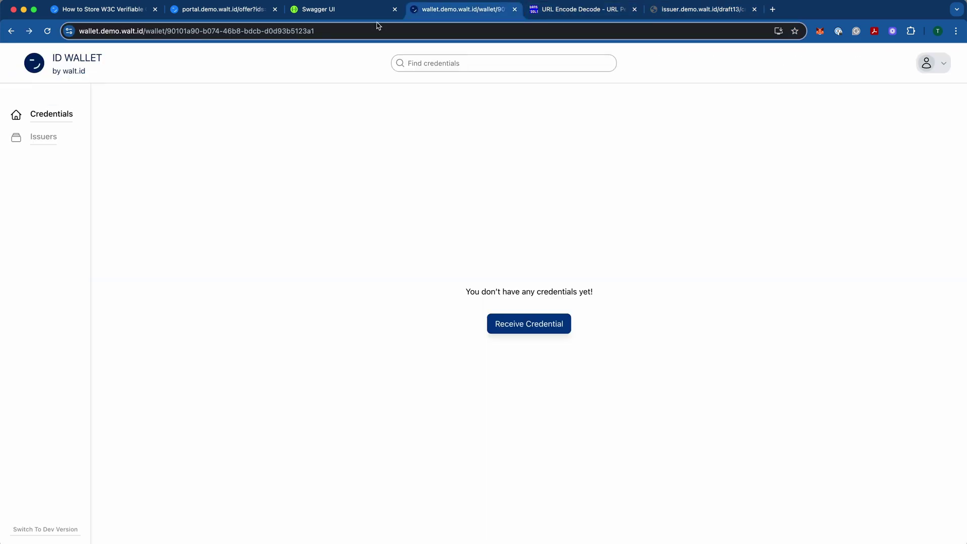
pyautogui.click(522, 323)
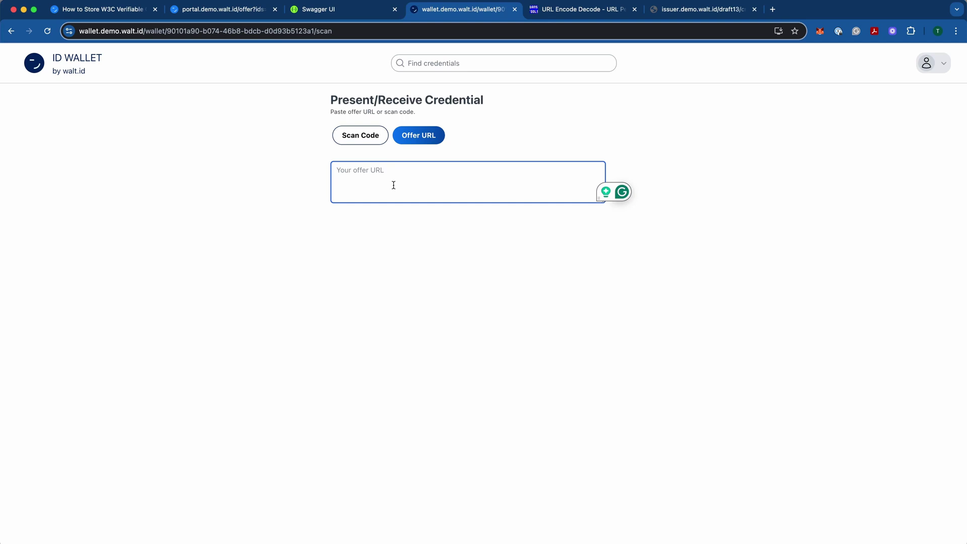
pyautogui.click(424, 285)
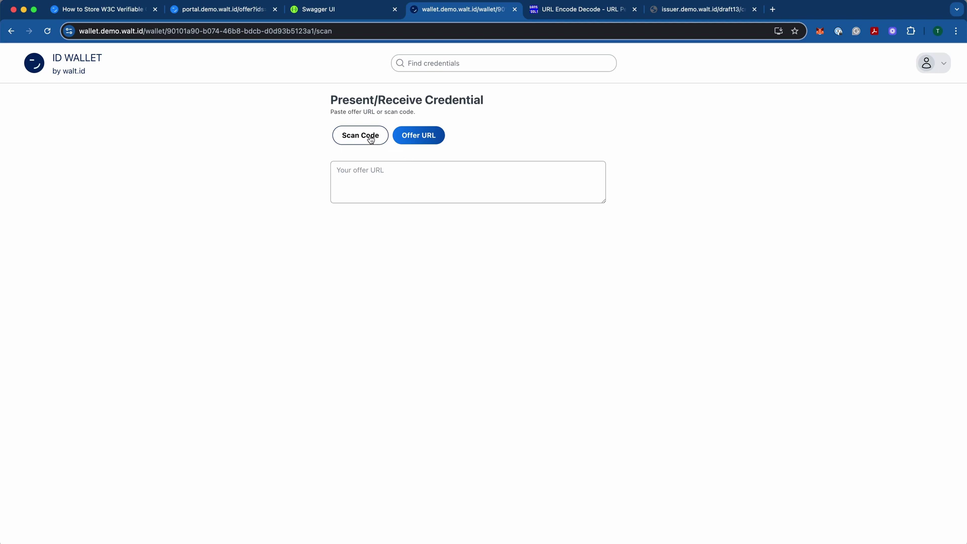
# Step: Revisit the portal's claim page and review the encoded offer URL in the URL Encode/Decode tool
pyautogui.click(216, 12)
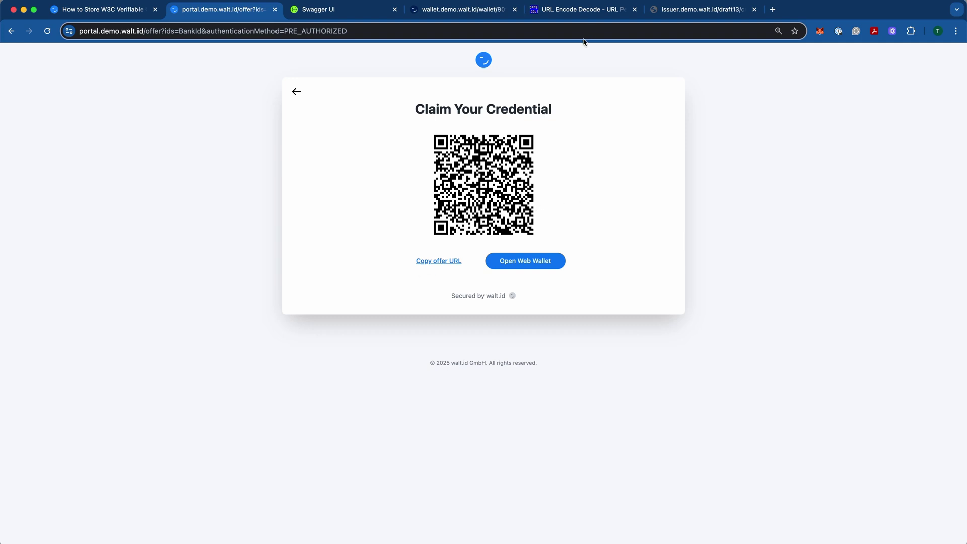
pyautogui.click(575, 10)
pyautogui.click(218, 141)
pyautogui.moveTo(221, 129); pyautogui.dragTo(23, 100)
pyautogui.click(222, 149)
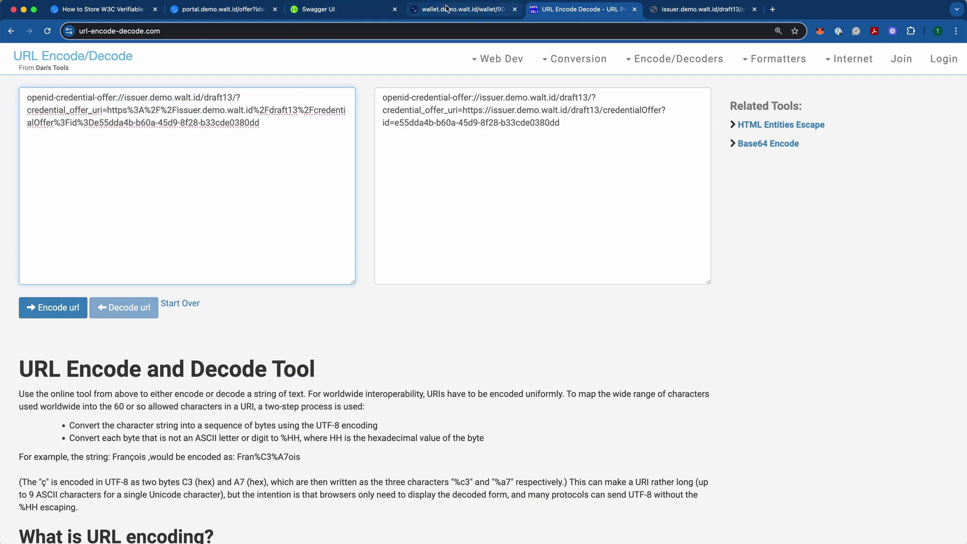
# Step: Return to the portal's claim page and open the BankId credential offer in the web wallet
pyautogui.click(446, 7)
pyautogui.click(225, 10)
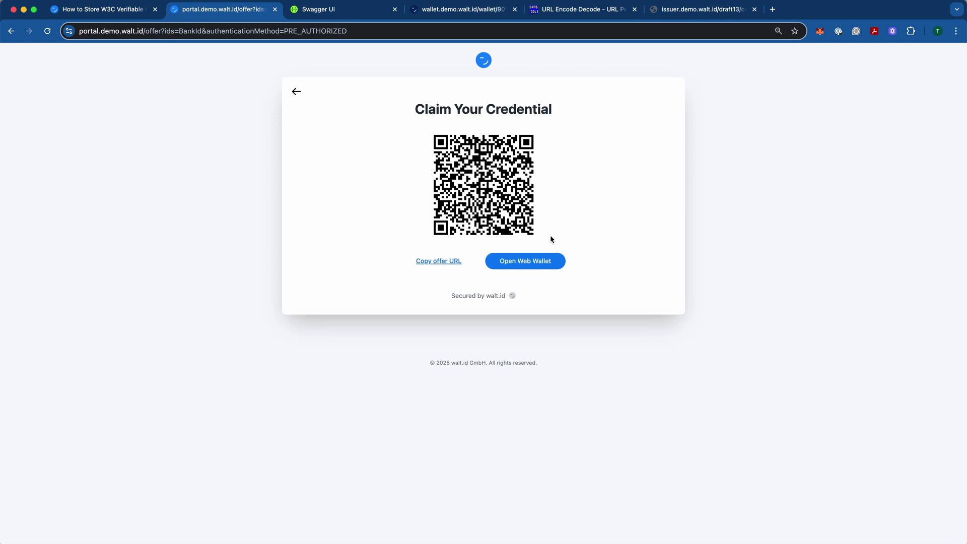
pyautogui.click(539, 267)
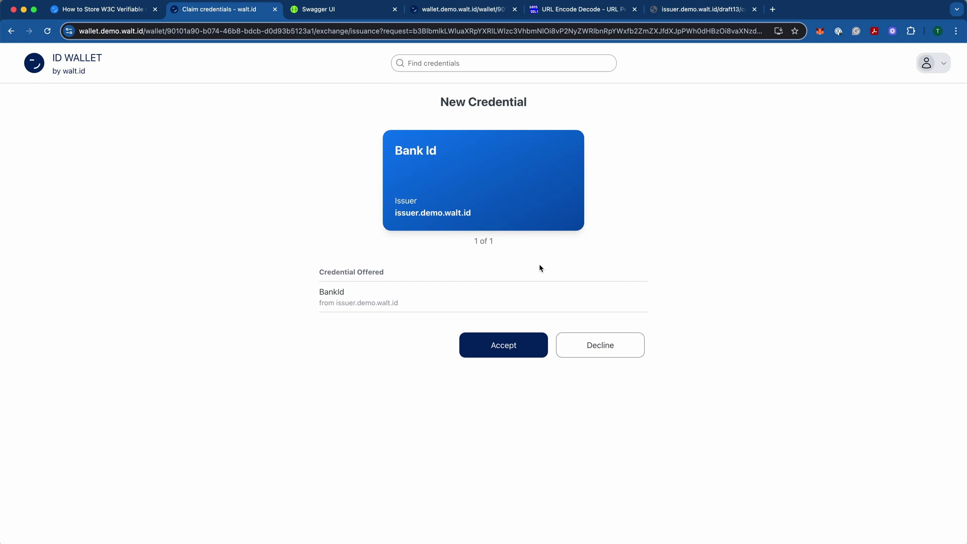
# Step: Compare the request parameter in the wallet's issuance address with the original encoded offer URL in the decoder
pyautogui.click(401, 35)
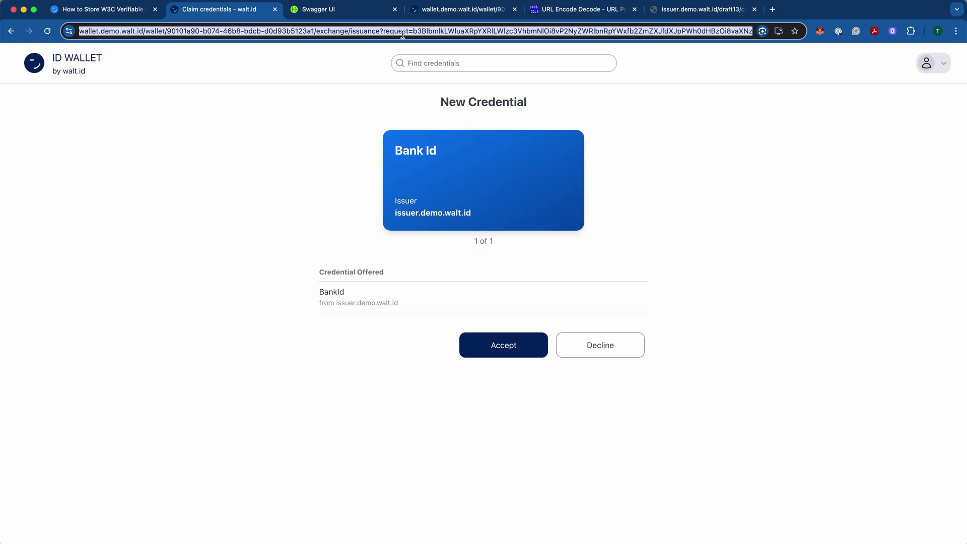
pyautogui.click(406, 33)
pyautogui.moveTo(417, 34); pyautogui.dragTo(601, 32)
pyautogui.click(670, 162)
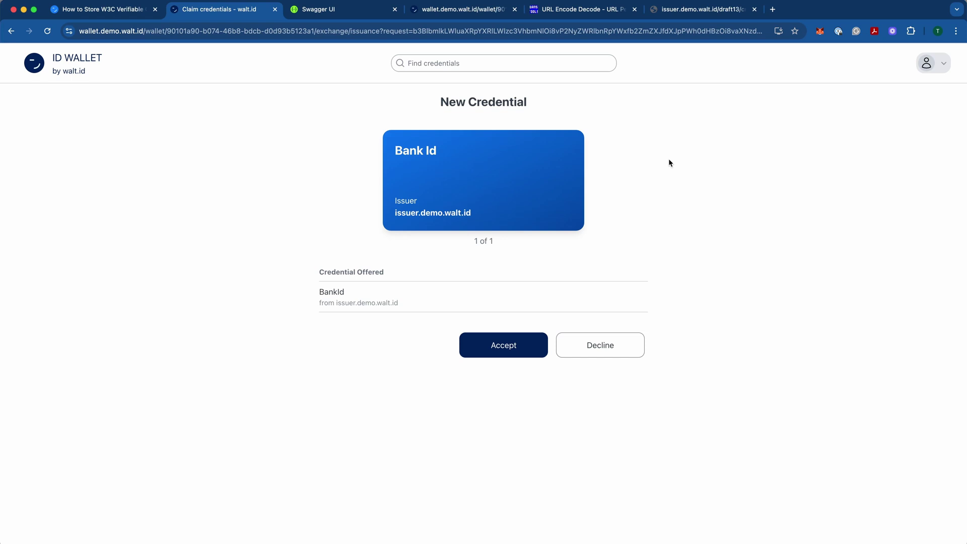
pyautogui.click(554, 10)
pyautogui.moveTo(95, 131); pyautogui.dragTo(13, 99)
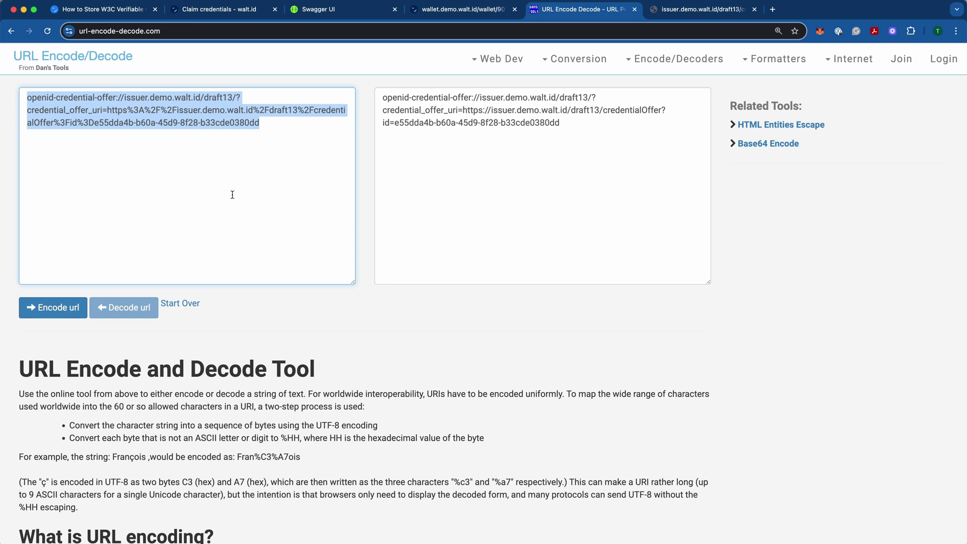
# Step: Reload portal.demo.walt.id in the claim tab and start customising a new BankId issuance
pyautogui.click(233, 15)
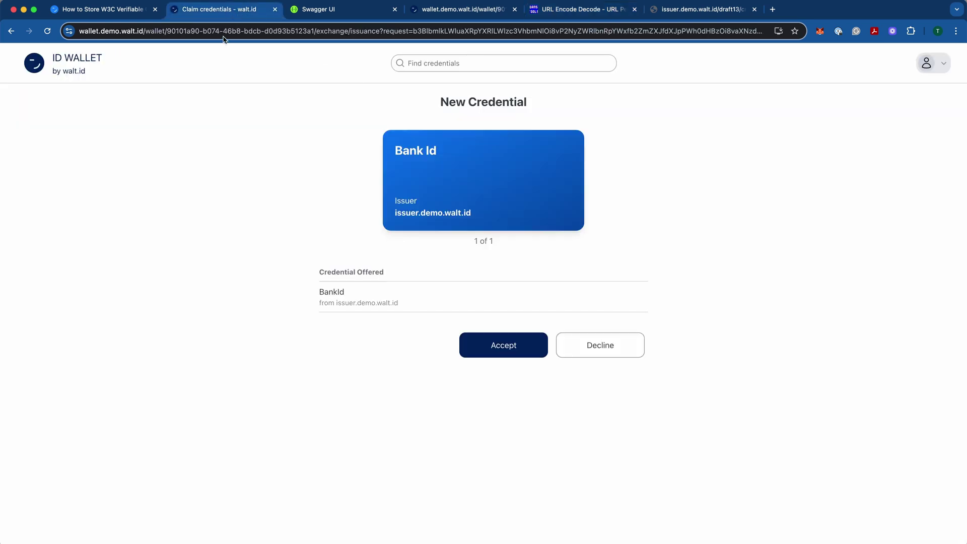
pyautogui.click(225, 35)
pyautogui.write('po')
pyautogui.press('Return')
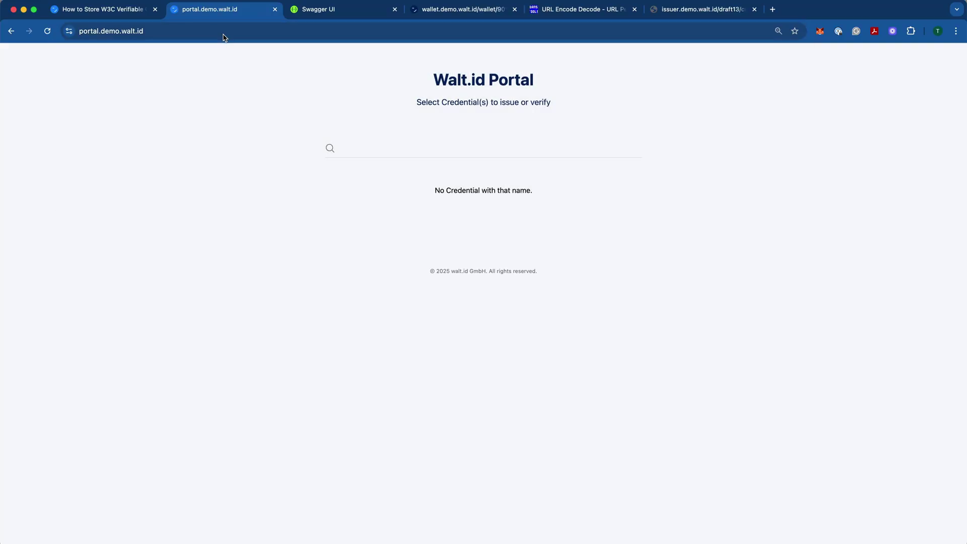
pyautogui.click(932, 59)
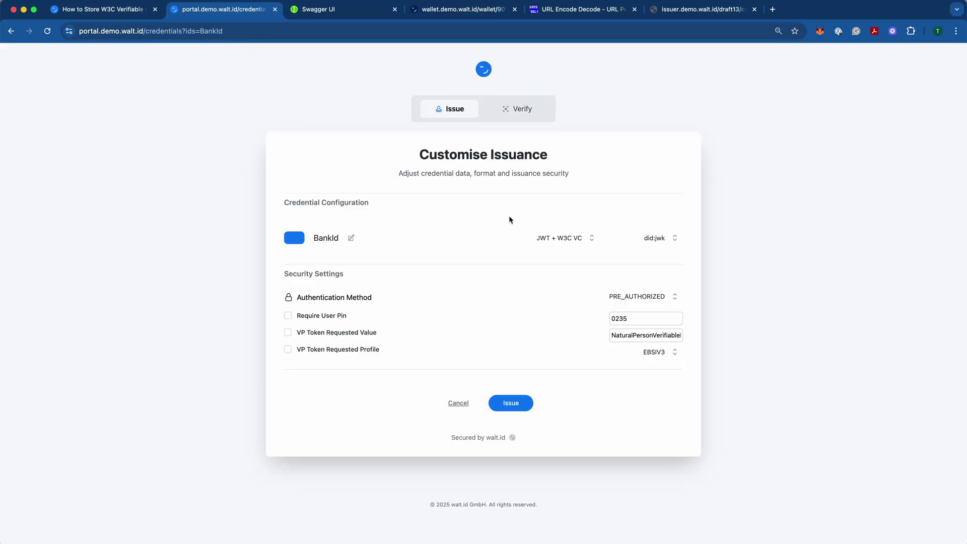
# Step: Issue the BankId credential in SD-JWT + IETF SD format and copy its offer URL
pyautogui.click(566, 235)
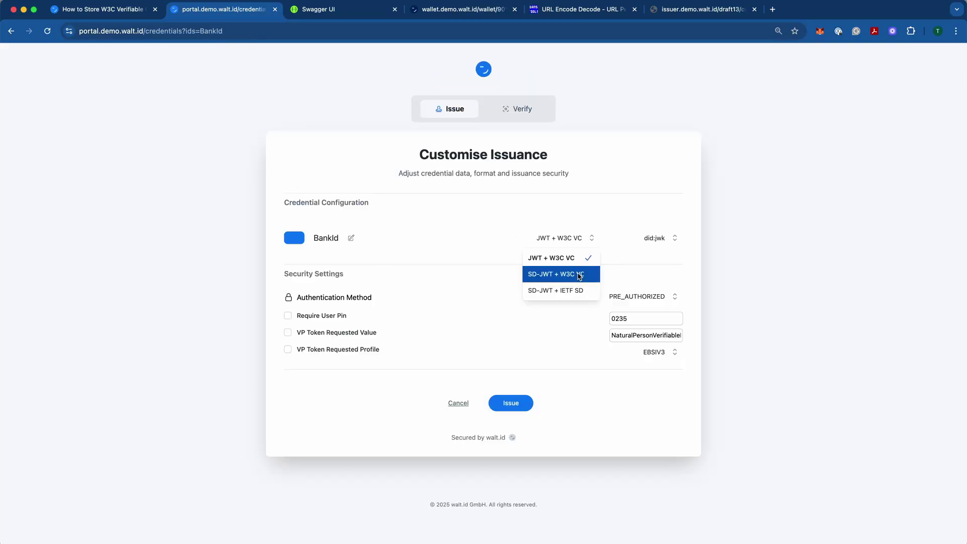
pyautogui.click(582, 291)
pyautogui.click(511, 403)
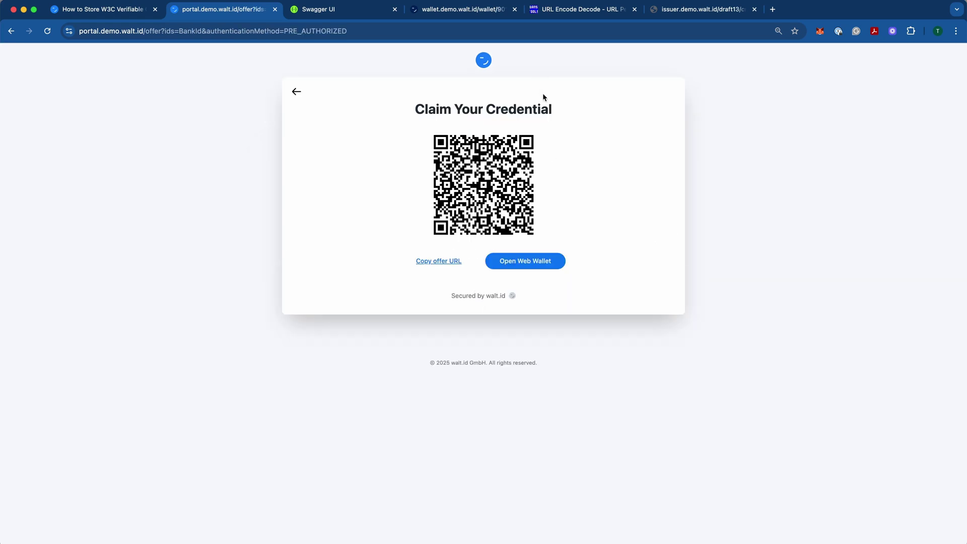
pyautogui.click(449, 263)
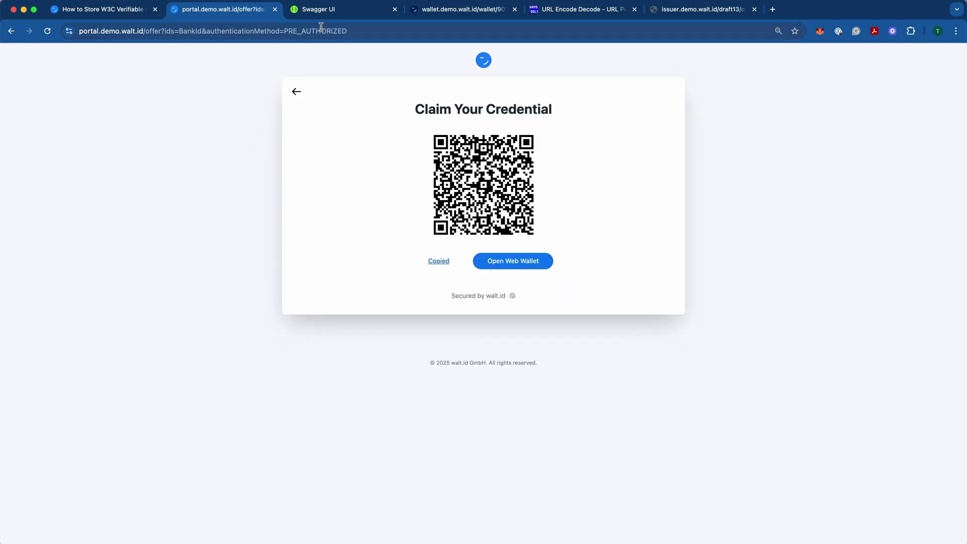
# Step: Switch to the wallet API's Swagger documentation and examine the register and login endpoints under Authentication
pyautogui.click(321, 9)
pyautogui.scroll(10, 448, 260)
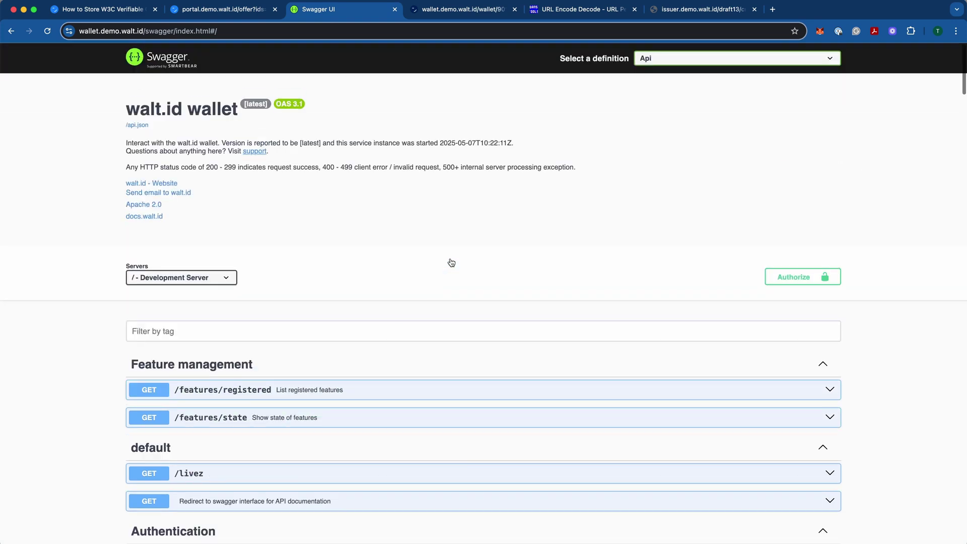
pyautogui.scroll(-5, 567, 296)
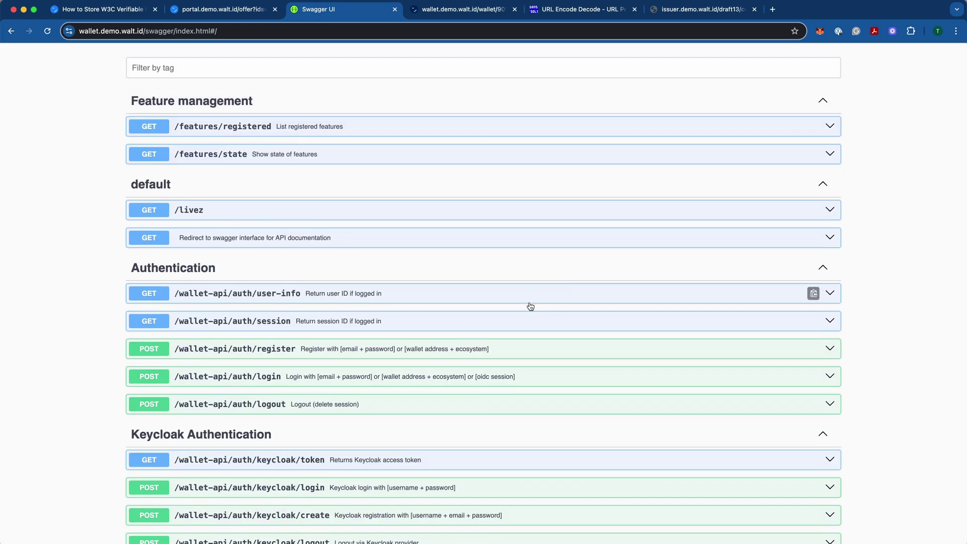
pyautogui.scroll(-1, 530, 306)
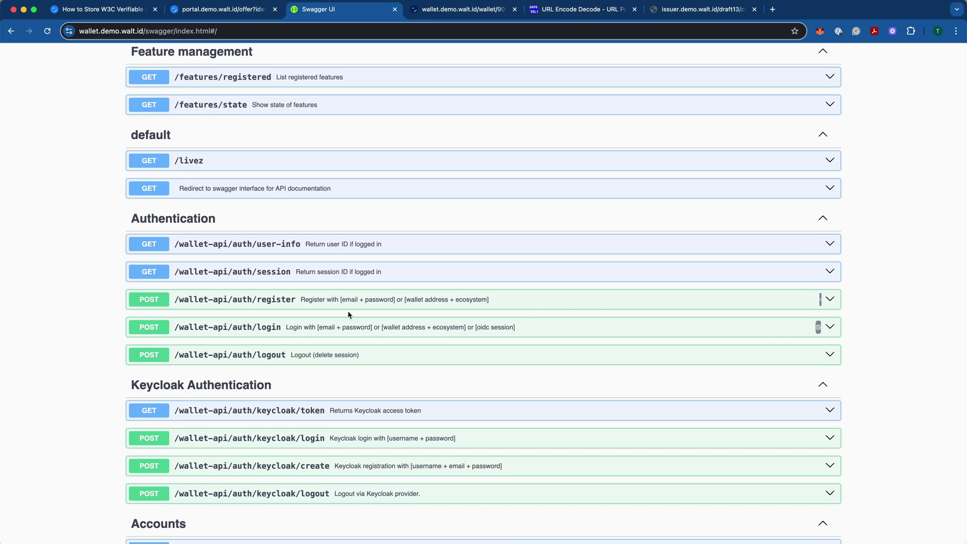
pyautogui.click(470, 302)
pyautogui.scroll(-2, 478, 301)
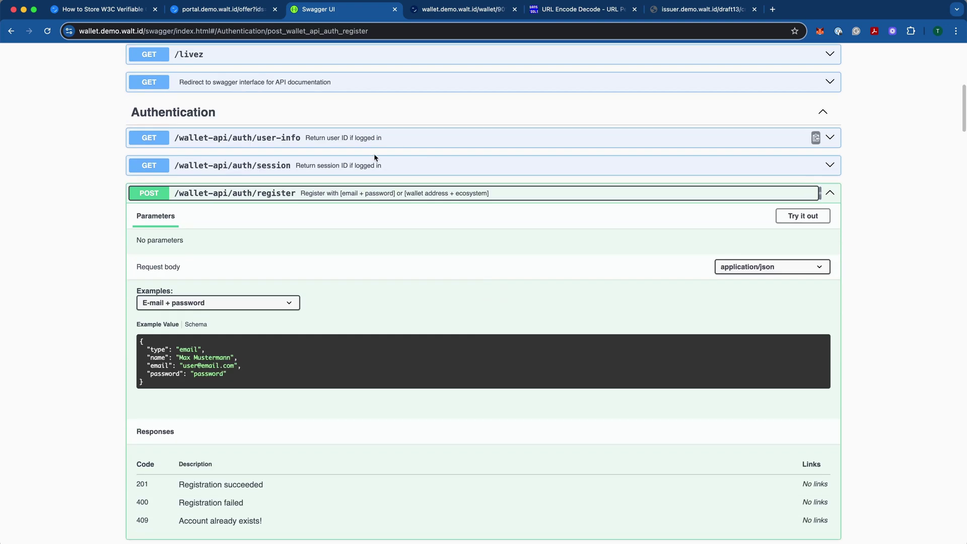
pyautogui.click(358, 194)
pyautogui.click(358, 220)
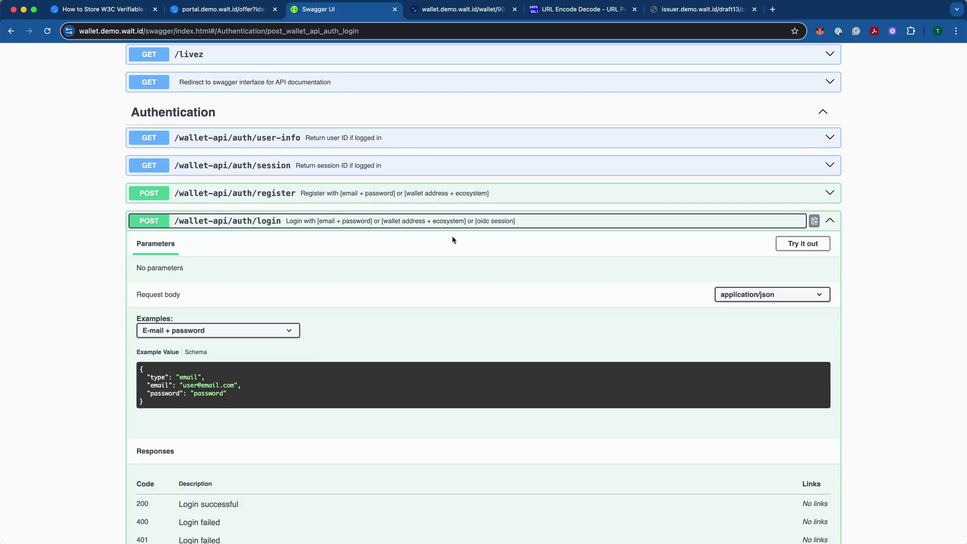
pyautogui.click(335, 224)
# Step: Examine the example response of the /wallet-api/wallet/accounts/wallets endpoint, highlighting the wallet id field
pyautogui.scroll(-2, 365, 295)
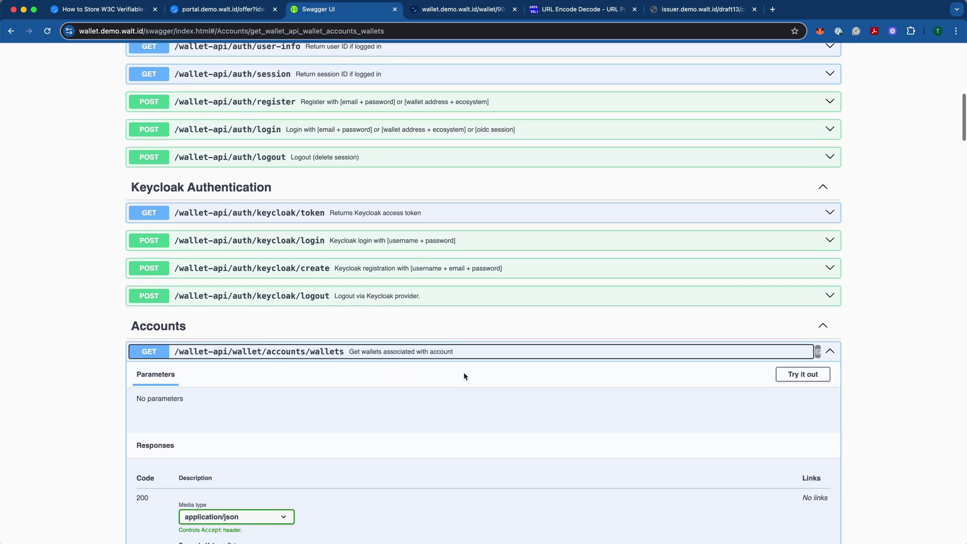
pyautogui.scroll(-5, 464, 375)
pyautogui.moveTo(207, 360); pyautogui.dragTo(263, 359)
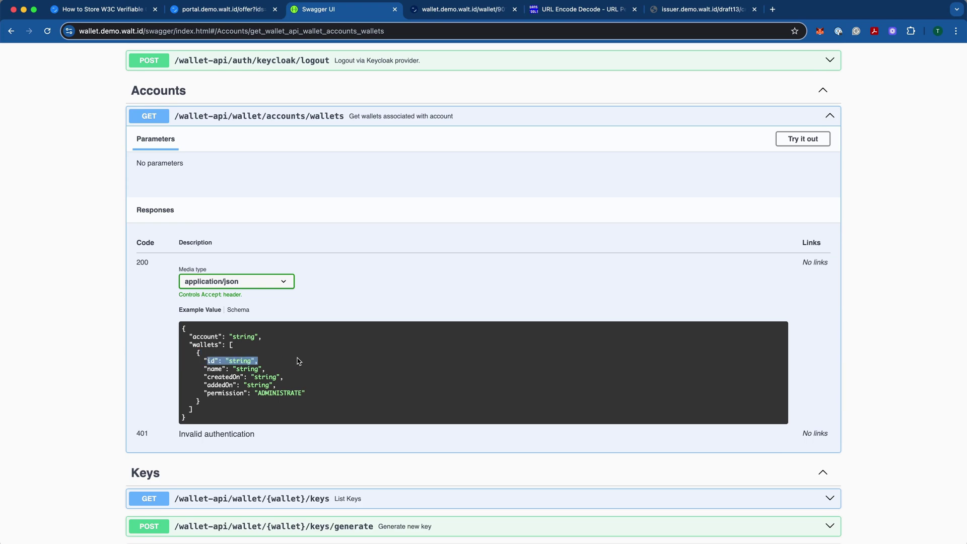
pyautogui.scroll(4, 320, 322)
pyautogui.click(323, 293)
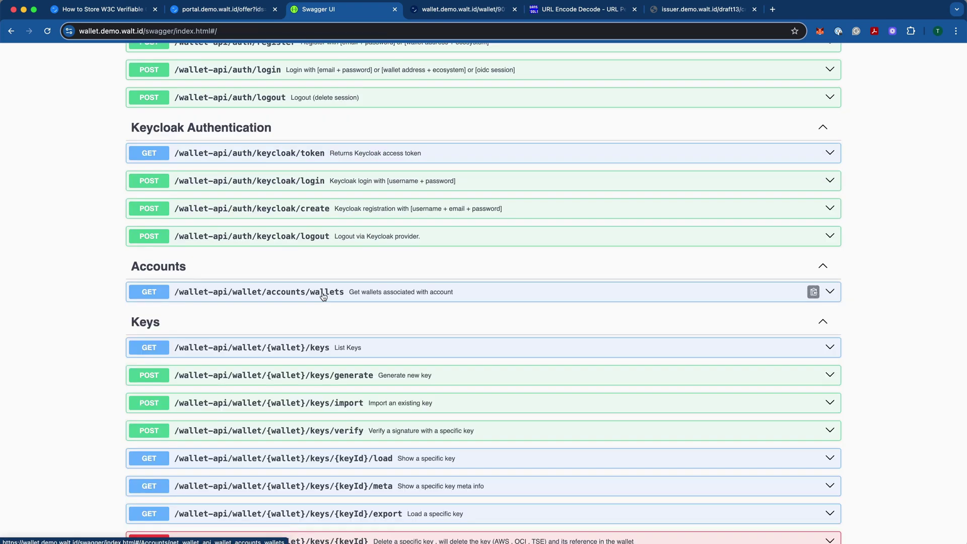
# Step: Open the useOfferRequest endpoint under Credential exchange and make its parameters editable for a trial request
pyautogui.scroll(-5, 455, 362)
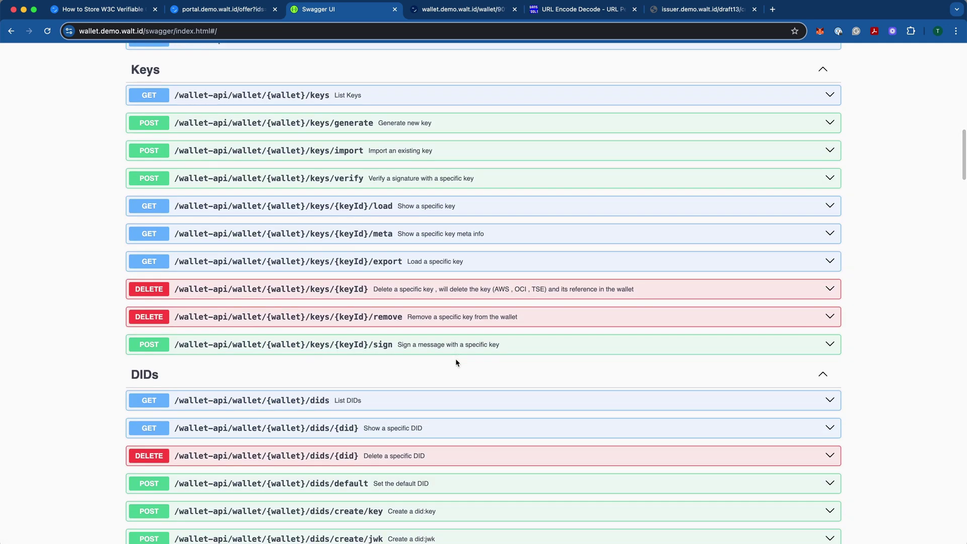
pyautogui.scroll(-10, 456, 361)
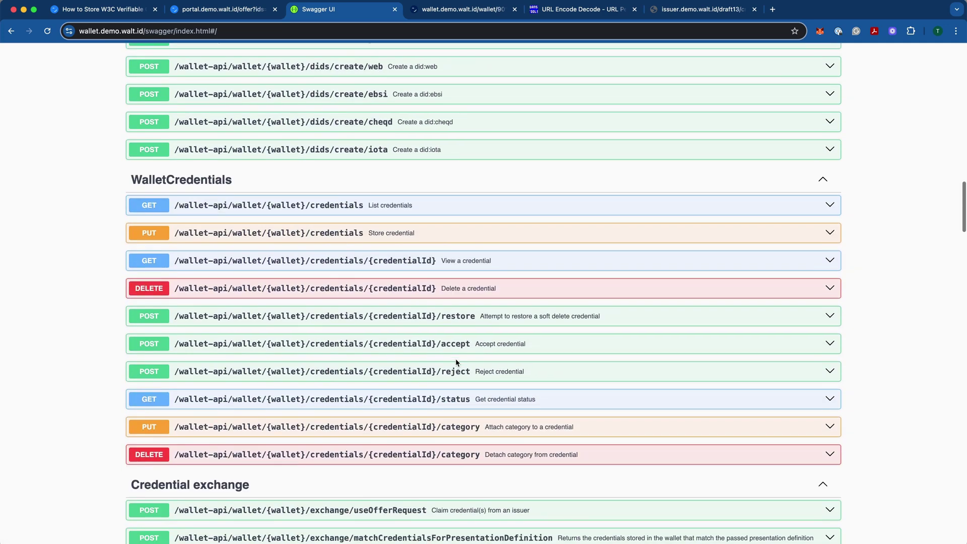
pyautogui.scroll(-6, 457, 362)
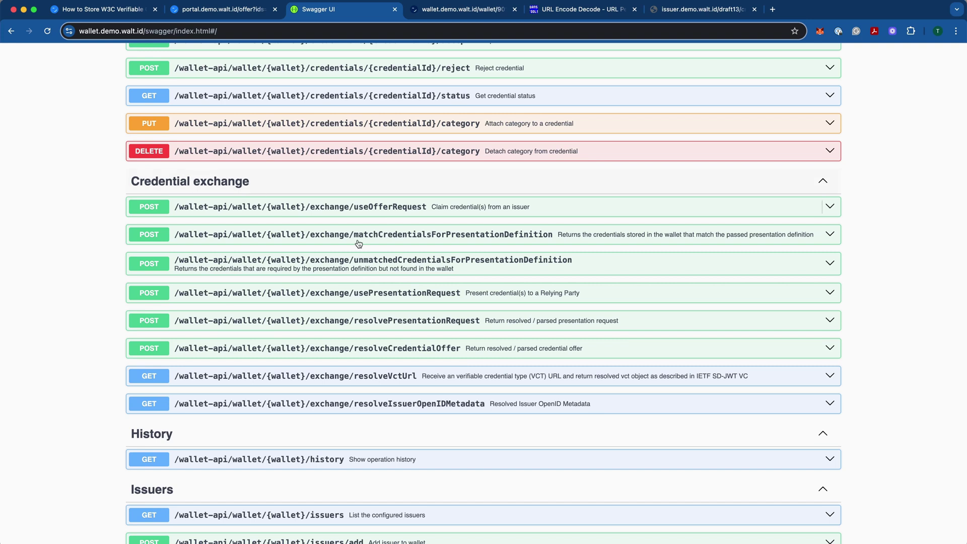
pyautogui.click(401, 216)
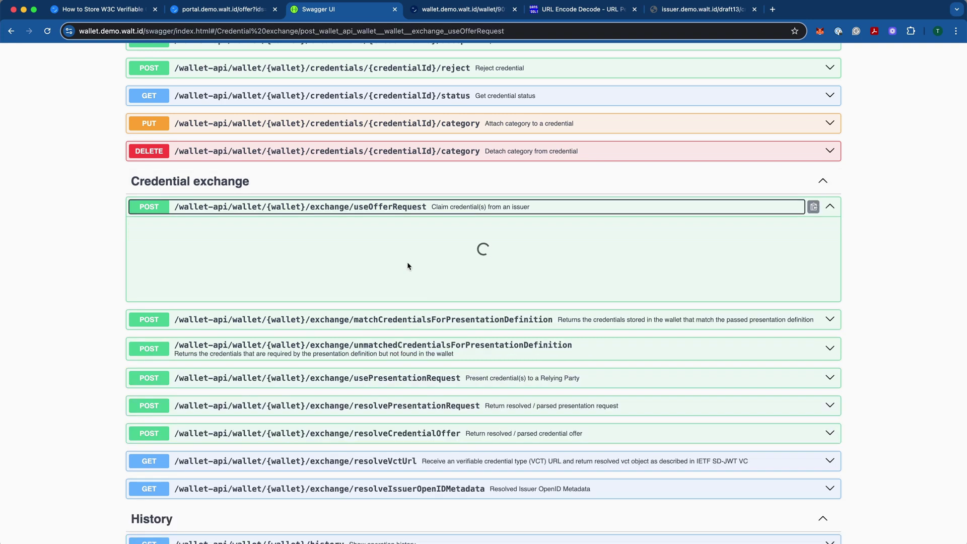
pyautogui.click(801, 229)
# Step: Replace the placeholder request body with the copied BankId offer URL and paste the wallet ID into the wallet parameter
pyautogui.scroll(-1, 666, 268)
pyautogui.scroll(-2, 665, 268)
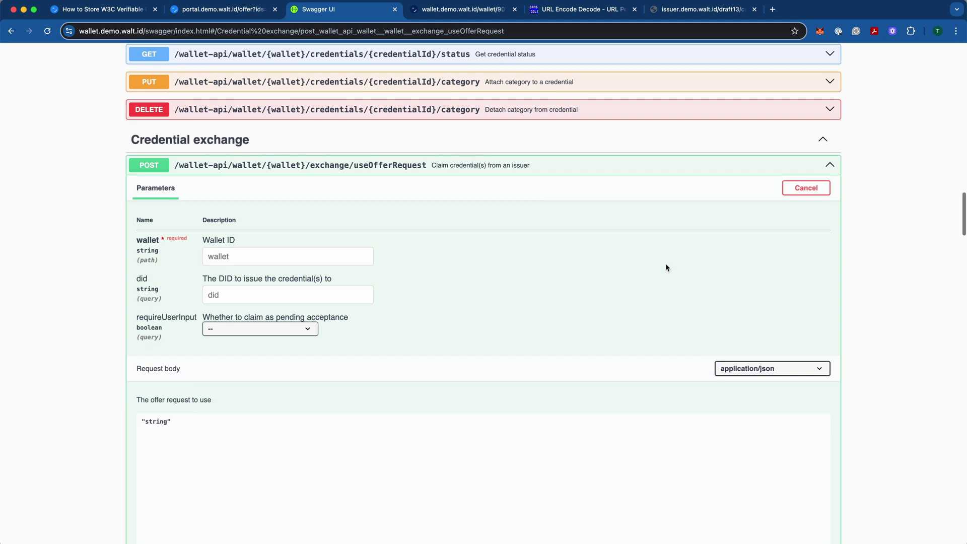
pyautogui.click(196, 398)
pyautogui.press('super+a')
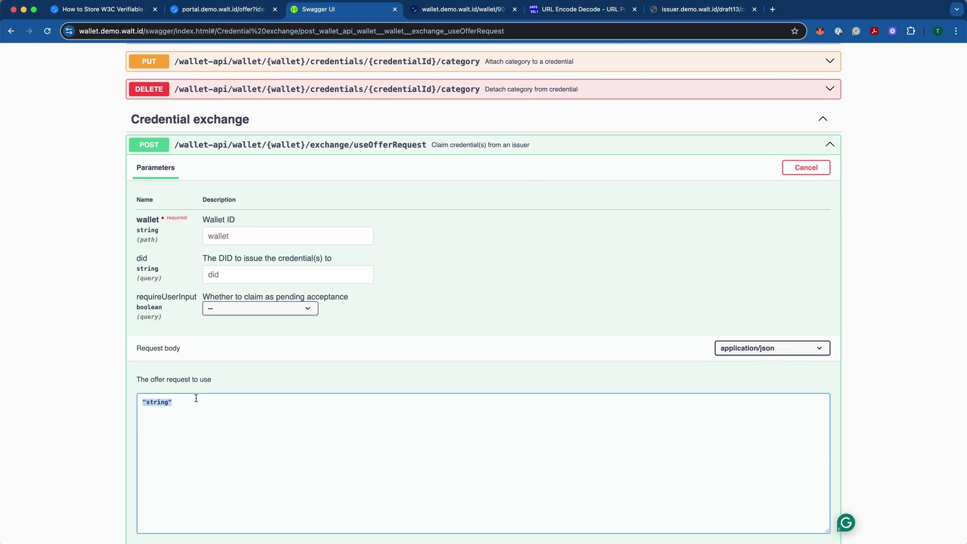
pyautogui.press('super+v')
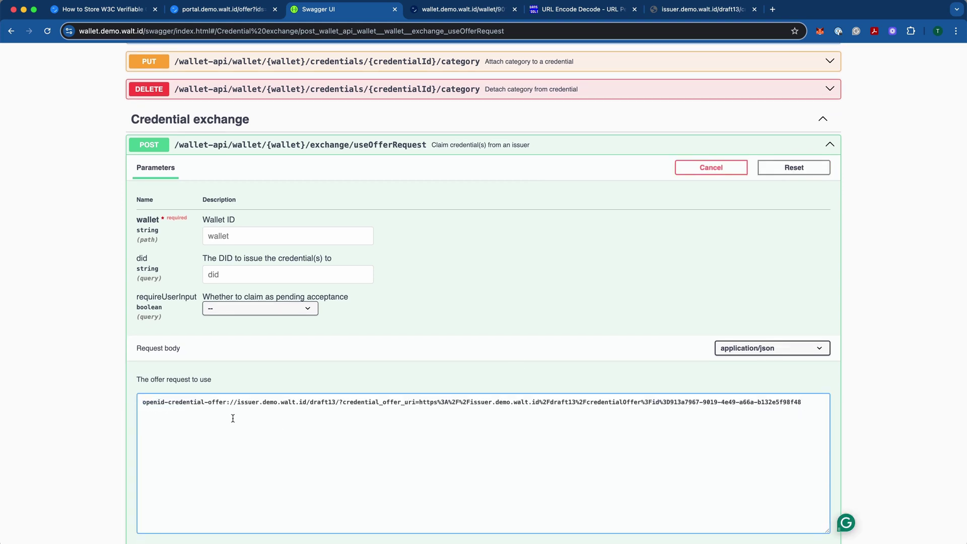
pyautogui.click(249, 237)
pyautogui.press('super+v')
pyautogui.click(507, 287)
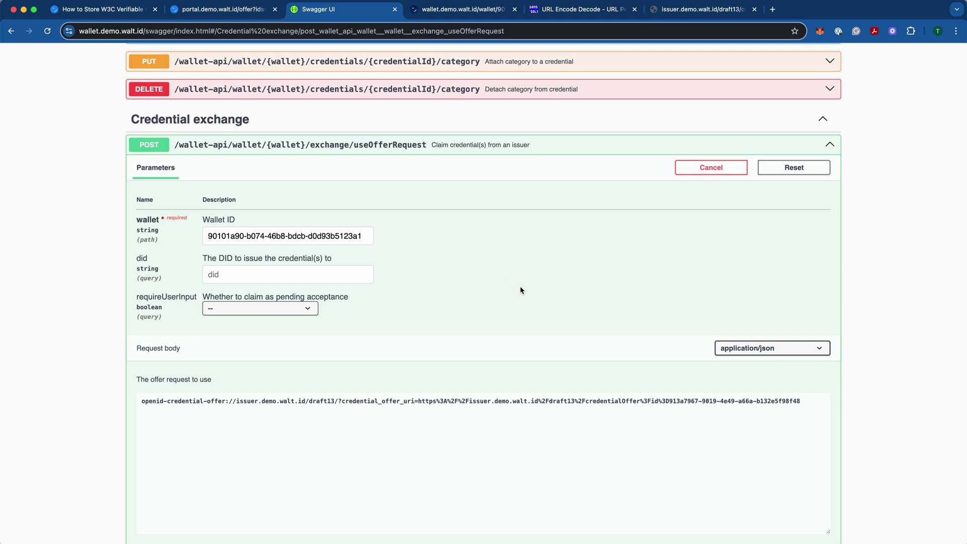
# Step: Execute the useOfferRequest call with the DID left empty, and check the credential list in the web wallet
pyautogui.click(283, 274)
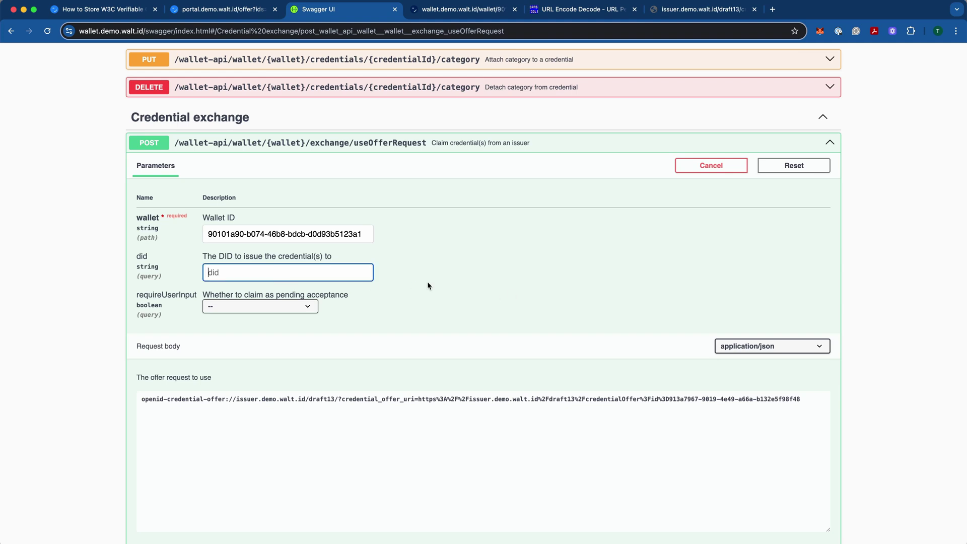
pyautogui.click(443, 280)
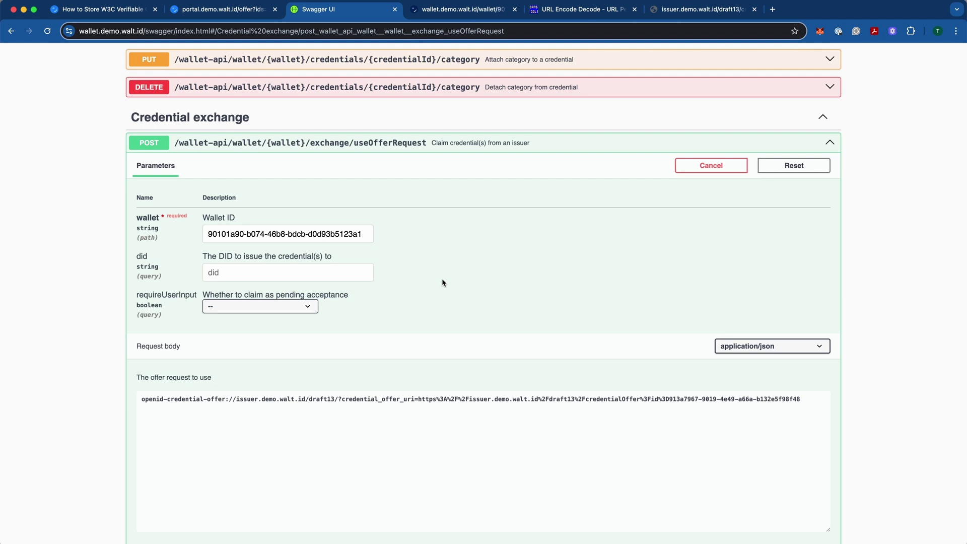
pyautogui.scroll(-3, 446, 285)
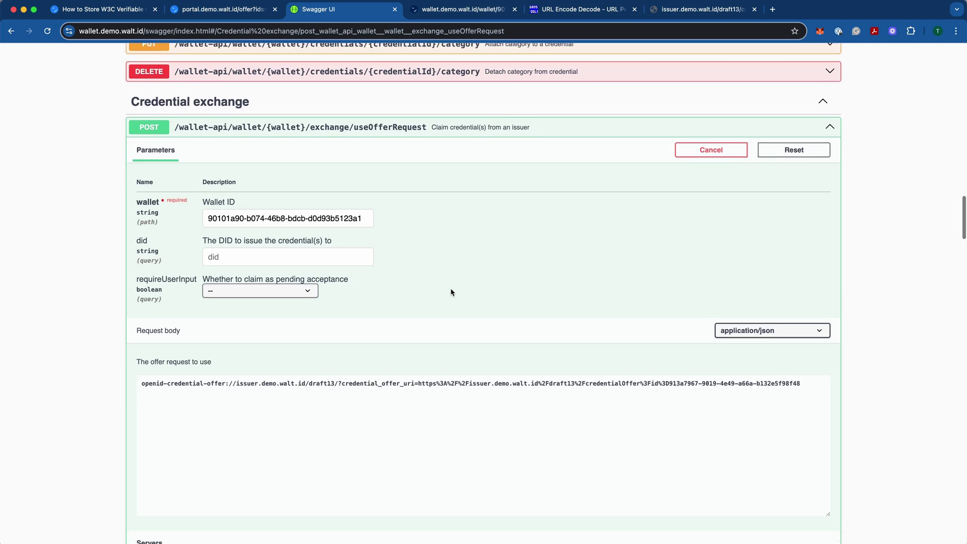
pyautogui.scroll(-3, 469, 355)
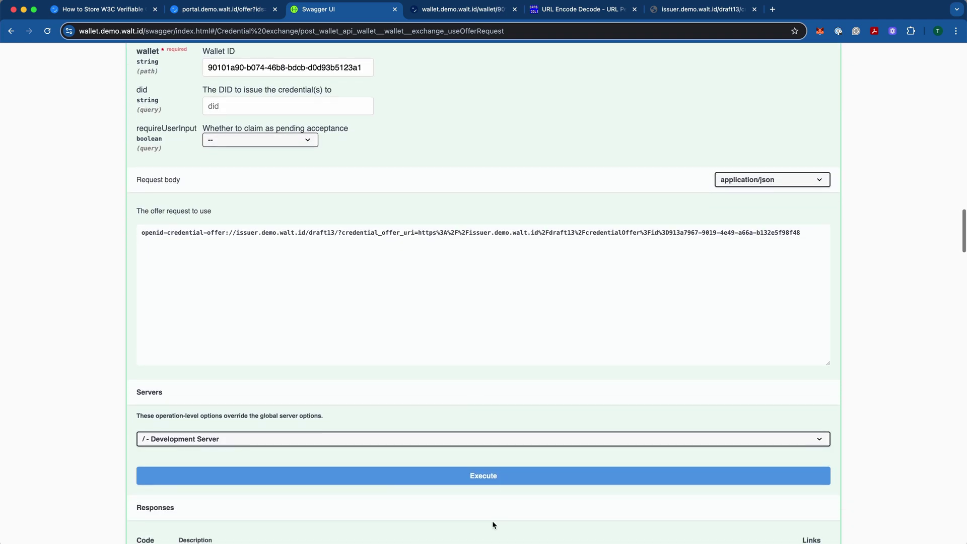
pyautogui.click(476, 481)
pyautogui.scroll(-15, 540, 410)
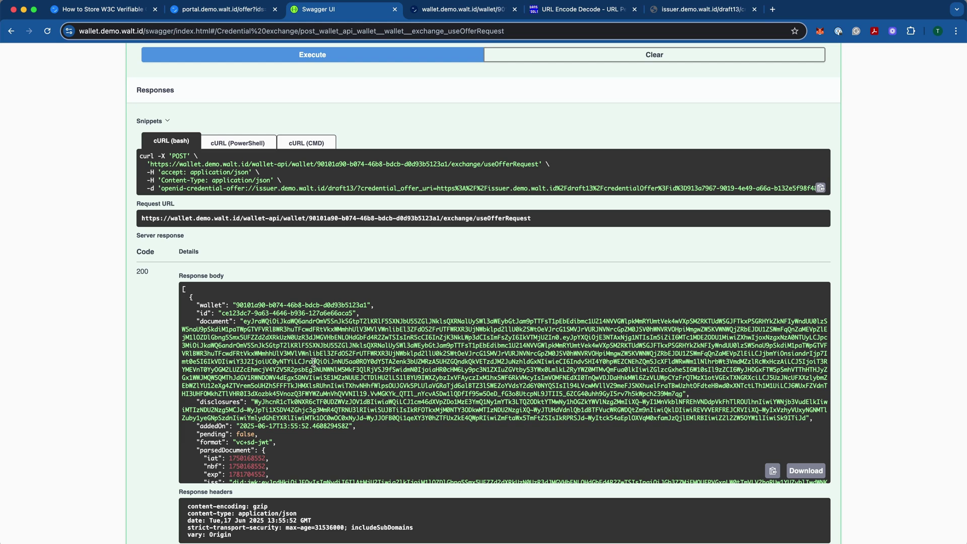
pyautogui.scroll(5, 313, 361)
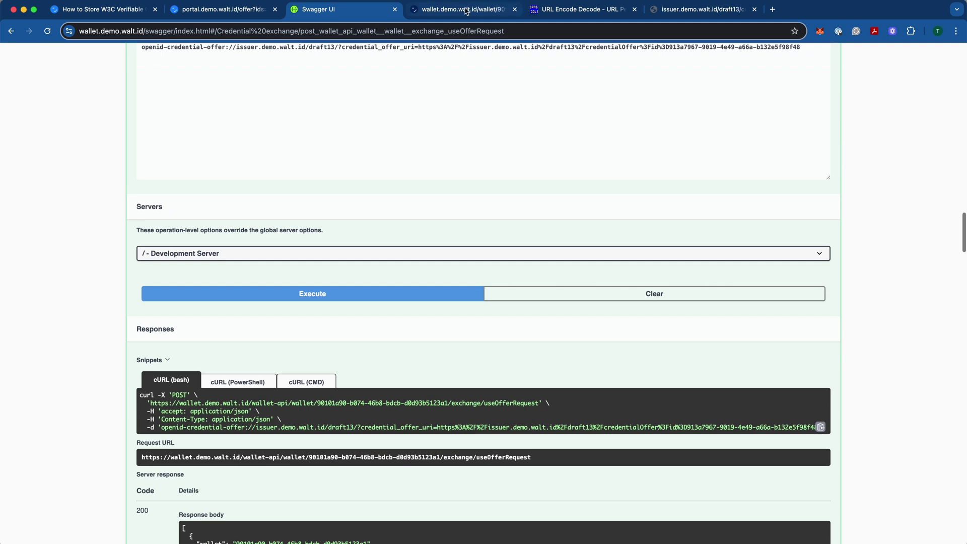
pyautogui.click(462, 9)
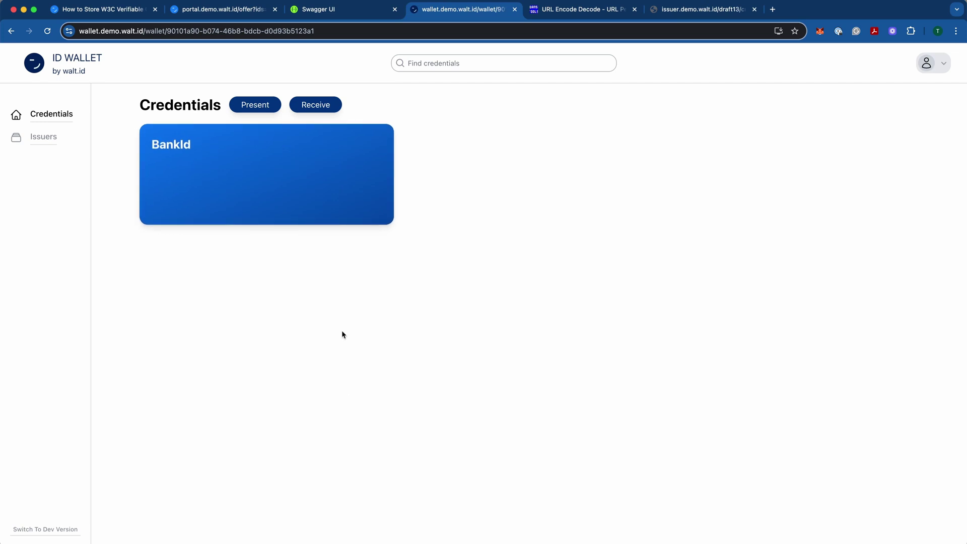
# Step: Load portal.demo.walt.id in the wallet tab and start customising an issuance of the eID credential
pyautogui.click(266, 36)
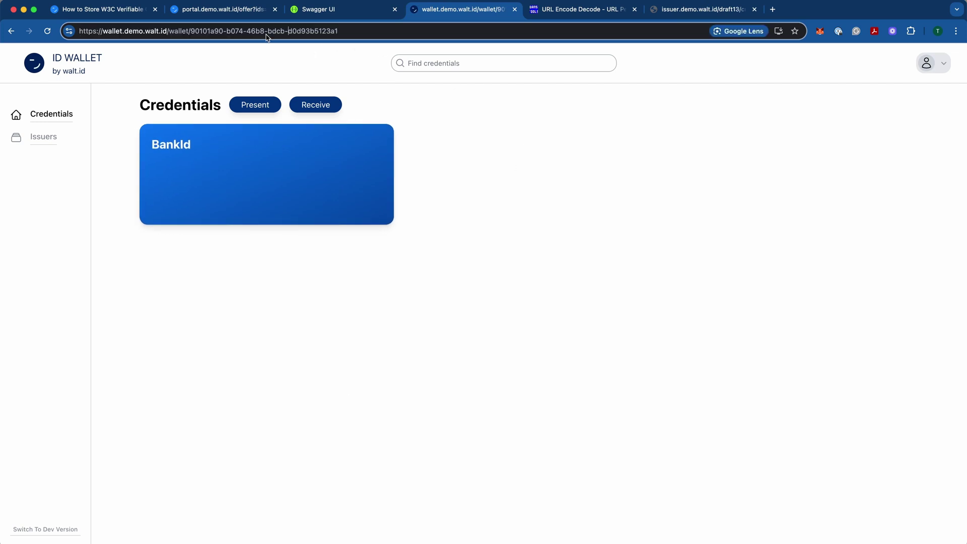
pyautogui.write('po')
pyautogui.press('Return')
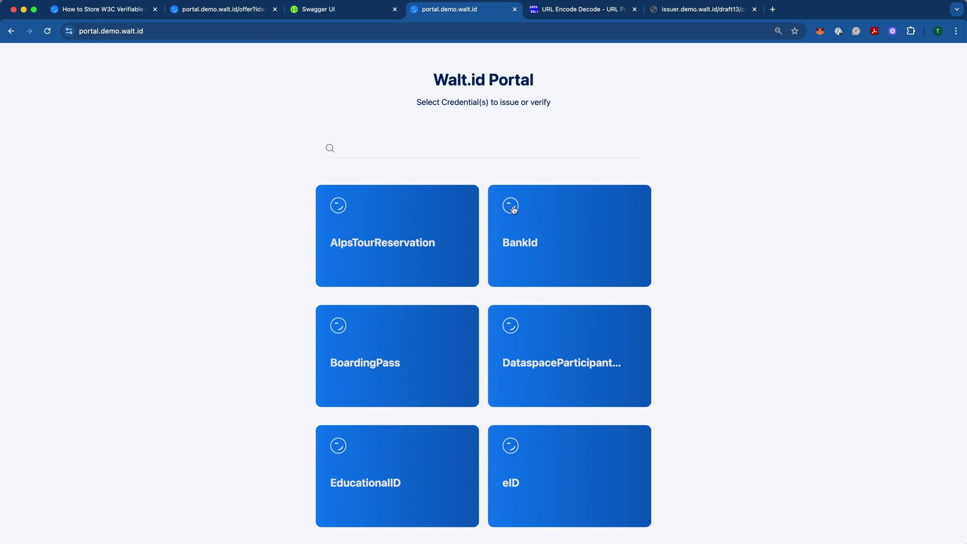
pyautogui.click(576, 485)
pyautogui.click(932, 56)
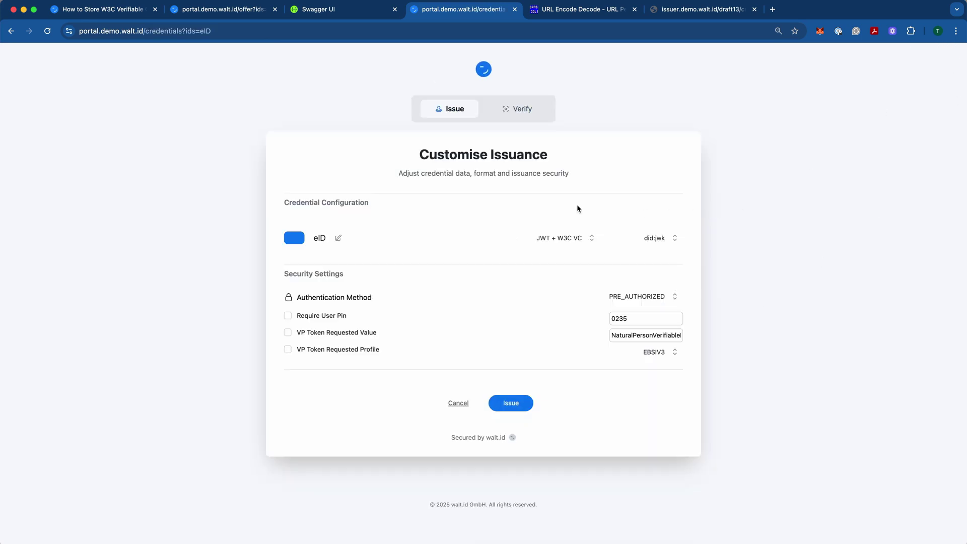
# Step: Choose another format for the eID credential, issue it and open its offer in the web wallet
pyautogui.click(564, 238)
pyautogui.click(559, 291)
pyautogui.click(509, 403)
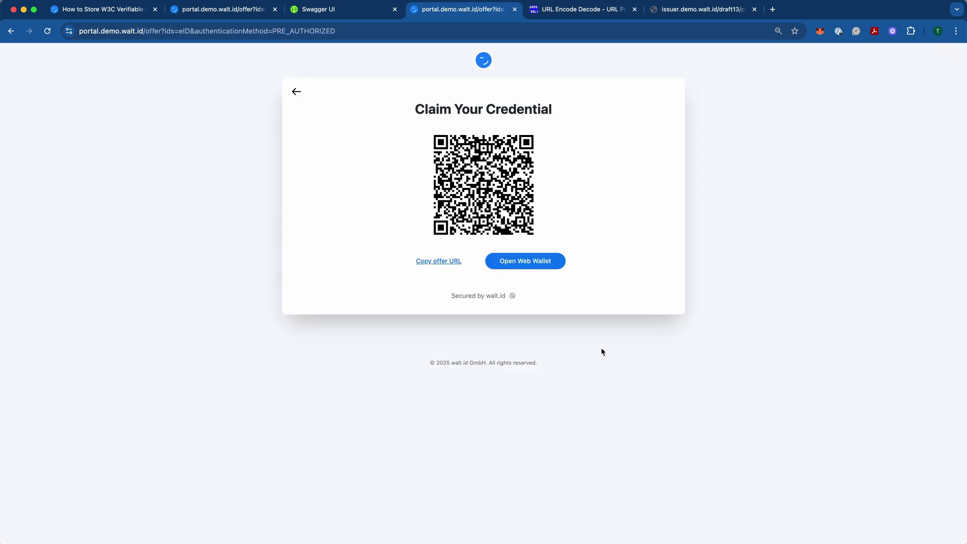
pyautogui.click(534, 267)
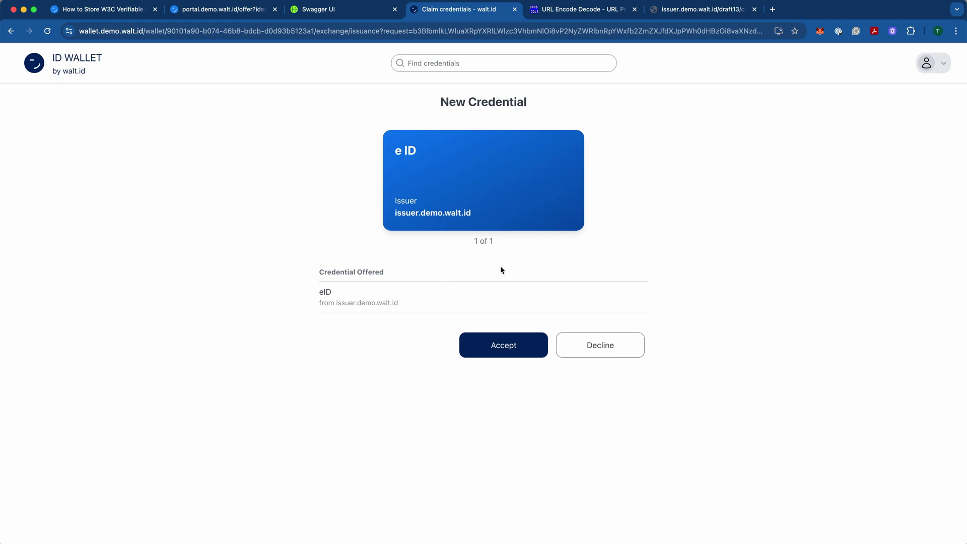
# Step: Compare the encoded offer URL with its decoded version in the URL decoder, highlighting the credential_offer_uri value
pyautogui.click(577, 11)
pyautogui.click(174, 149)
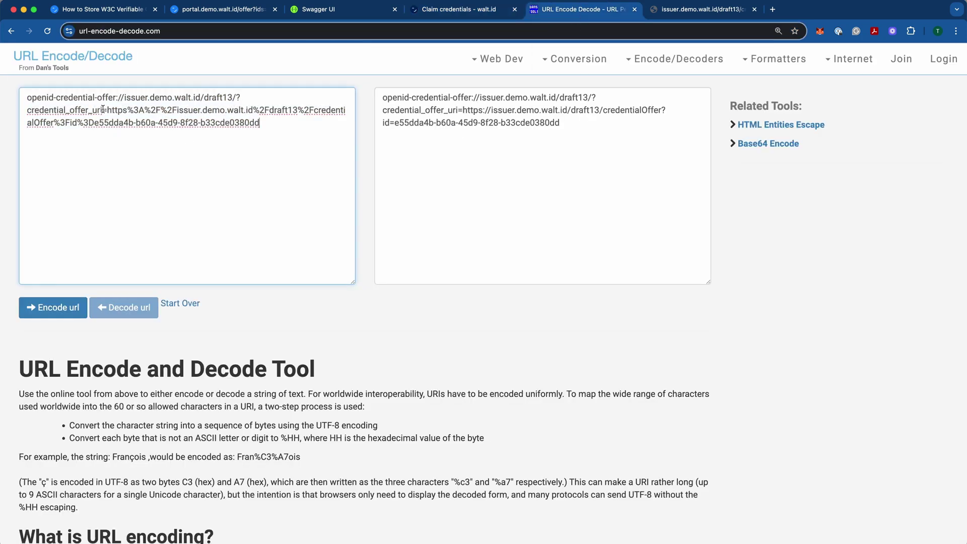
pyautogui.moveTo(116, 98); pyautogui.dragTo(260, 121)
pyautogui.click(566, 149)
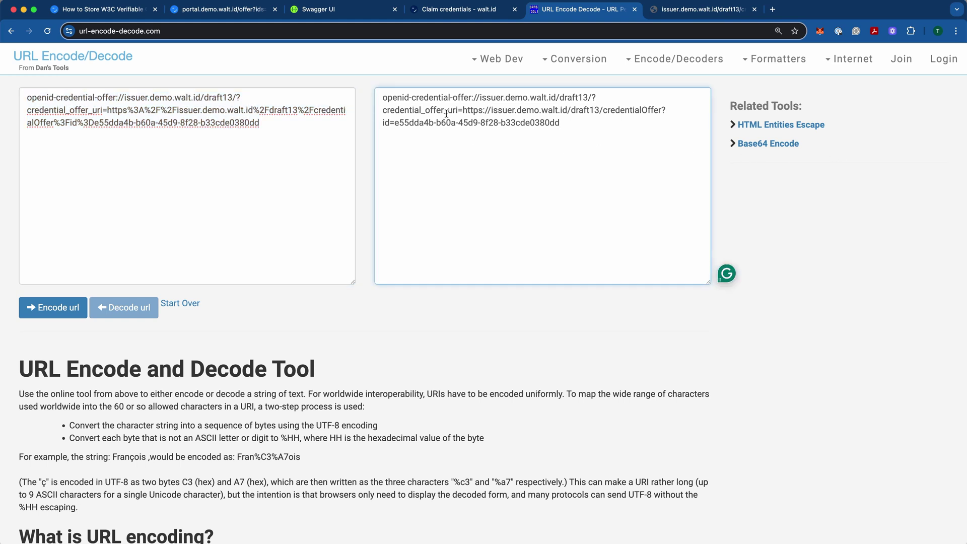
pyautogui.moveTo(462, 110); pyautogui.dragTo(560, 124)
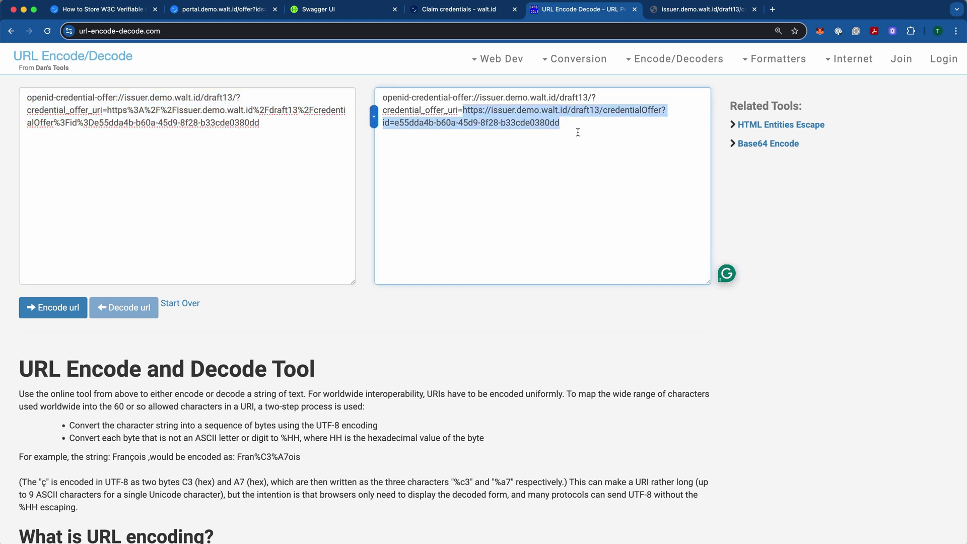
# Step: Examine the resolved credential offer JSON on the issuer page, highlighting the BankId_vc+sd-jwt configuration ID
pyautogui.click(703, 9)
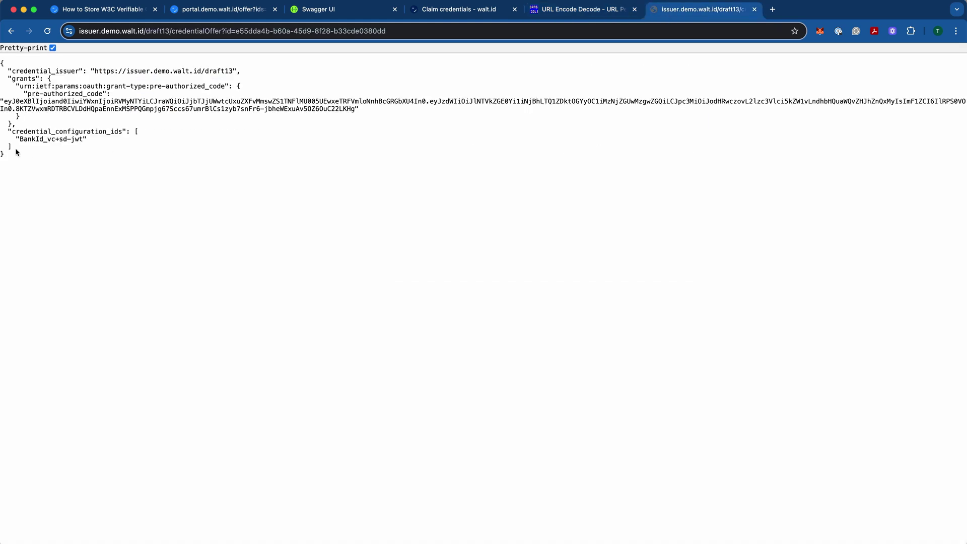
pyautogui.moveTo(17, 160); pyautogui.dragTo(1, 62)
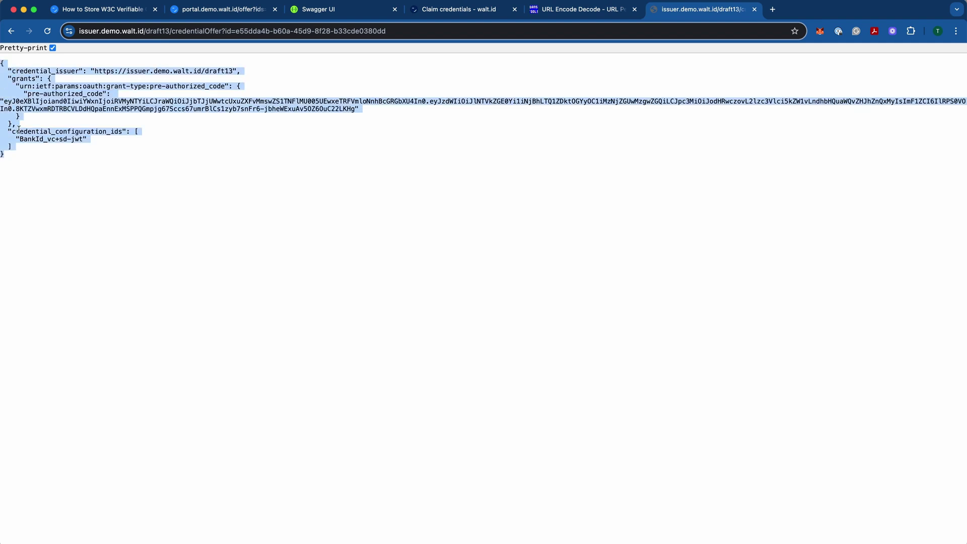
pyautogui.click(27, 157)
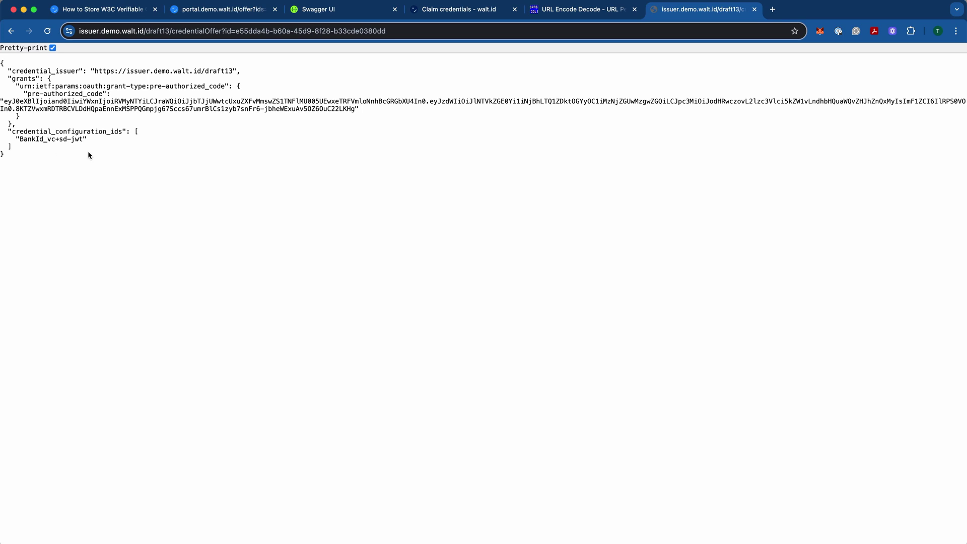
pyautogui.moveTo(22, 141)
pyautogui.mouseDown()
pyautogui.moveTo(89, 140)
pyautogui.moveTo(20, 139)
pyautogui.mouseUp()
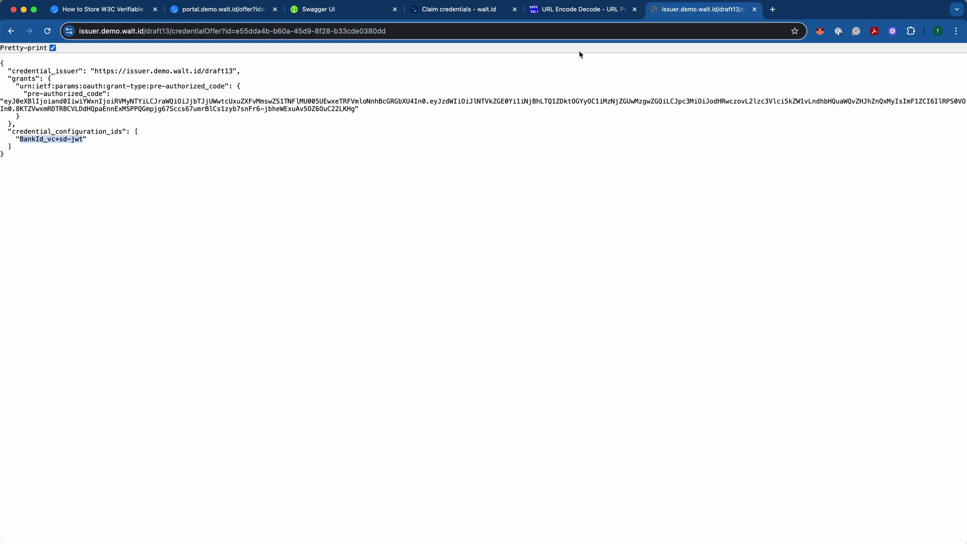
# Step: Compare the eID offer shown in the web wallet with the credential offer JSON, highlighting the credential_issuer entry
pyautogui.click(466, 10)
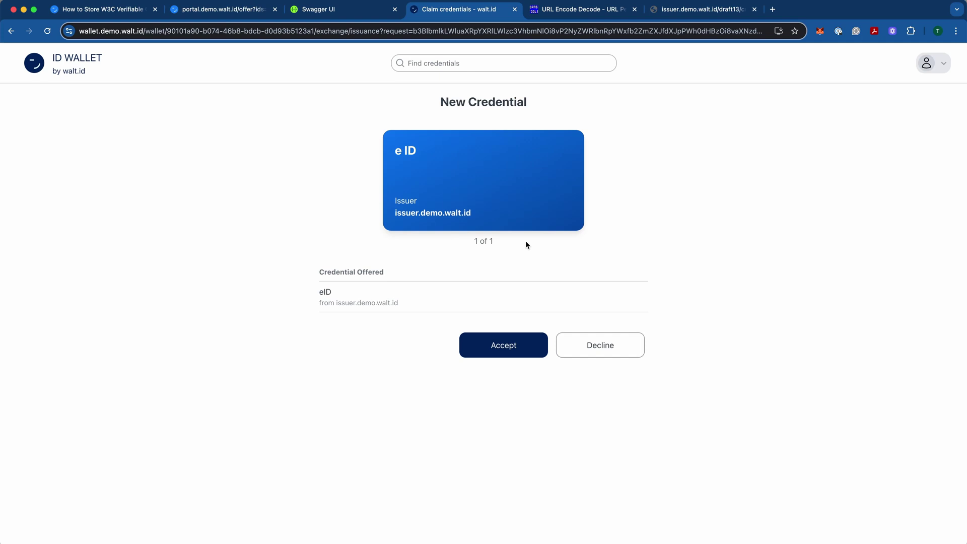
pyautogui.click(704, 10)
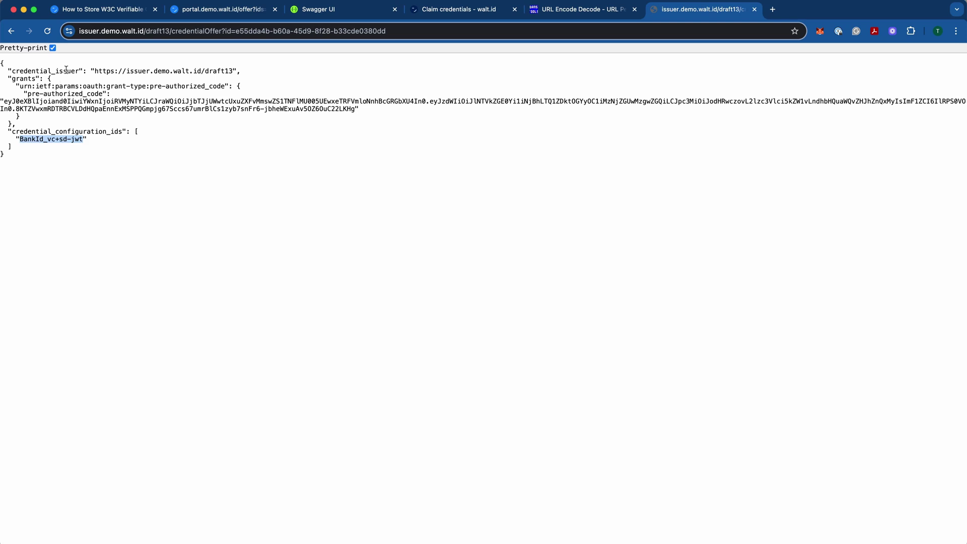
pyautogui.moveTo(67, 70); pyautogui.dragTo(199, 69)
pyautogui.click(312, 63)
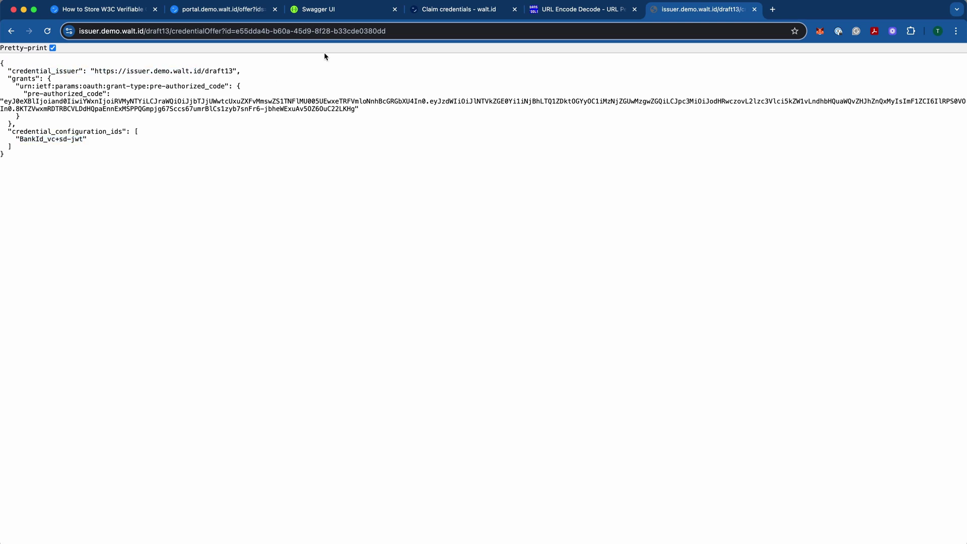
# Step: Open the issuer API's Swagger page in a new tab and find its oidc endpoints
pyautogui.press('super+t')
pyautogui.write('issuer')
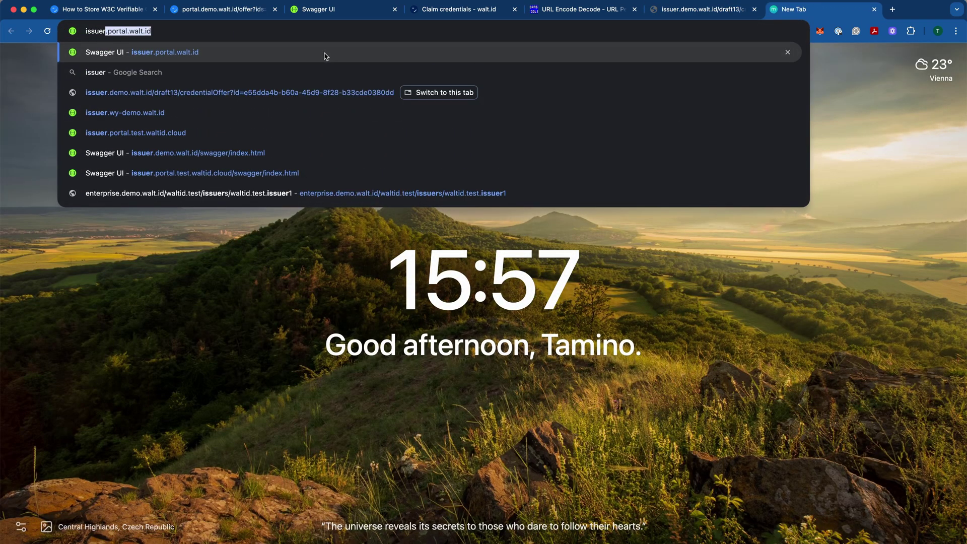
pyautogui.press('Return')
pyautogui.scroll(-6, 624, 209)
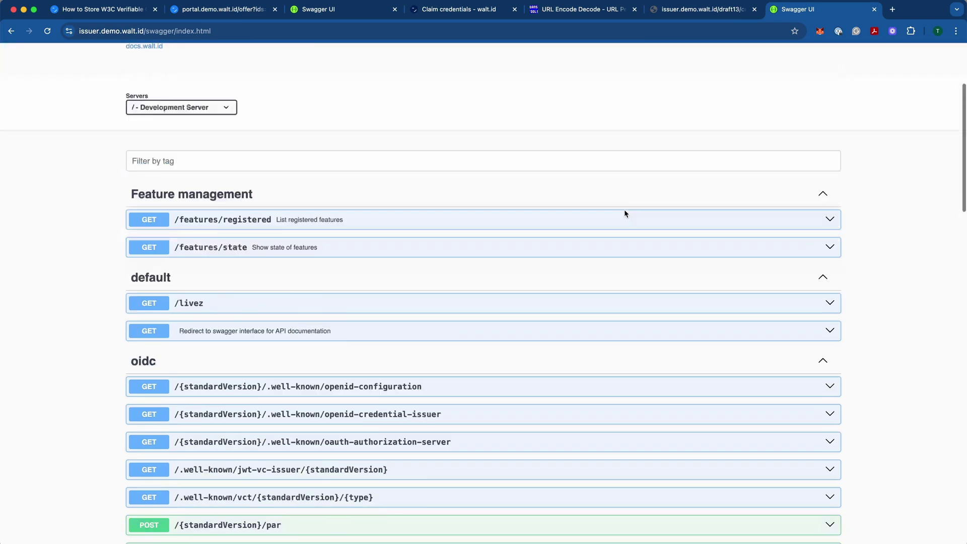
pyautogui.scroll(-1, 642, 213)
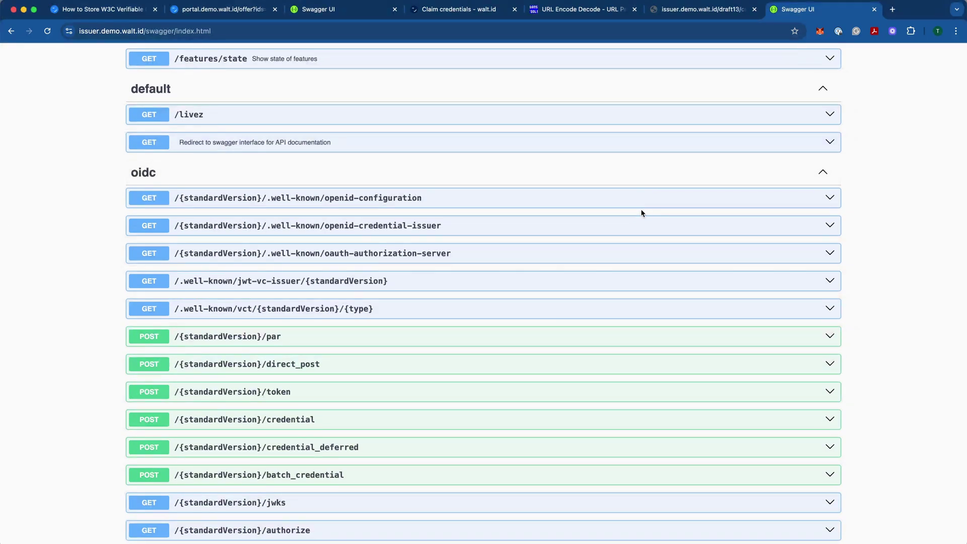
# Step: Execute the /{standardVersion}/.well-known/openid-configuration request for draft13 and bring its response into view
pyautogui.click(484, 198)
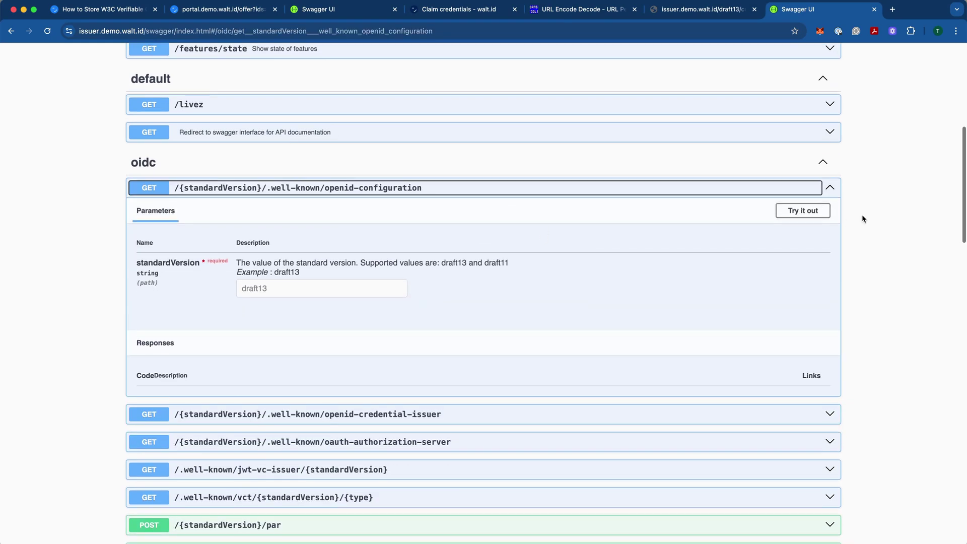
pyautogui.click(803, 210)
pyautogui.scroll(-2, 742, 330)
pyautogui.click(503, 318)
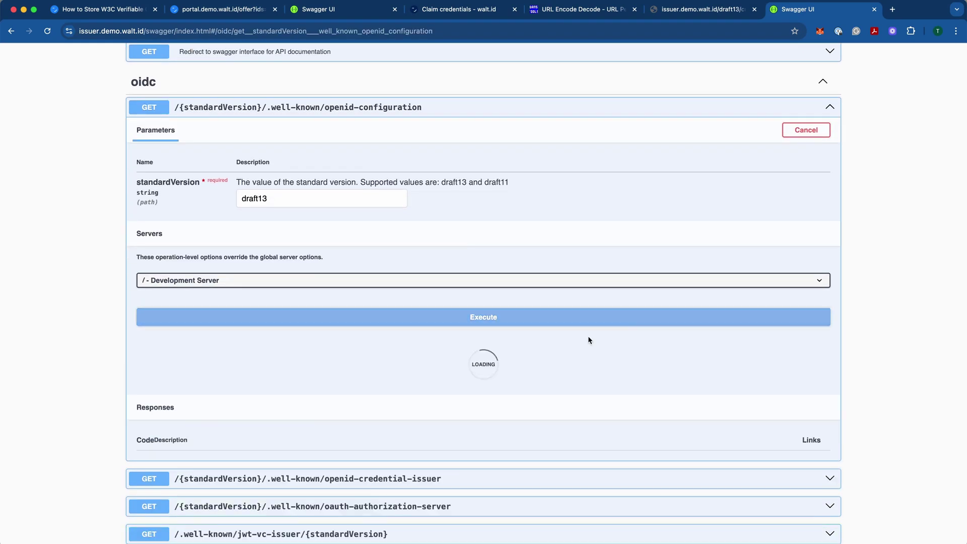
pyautogui.scroll(-5, 606, 262)
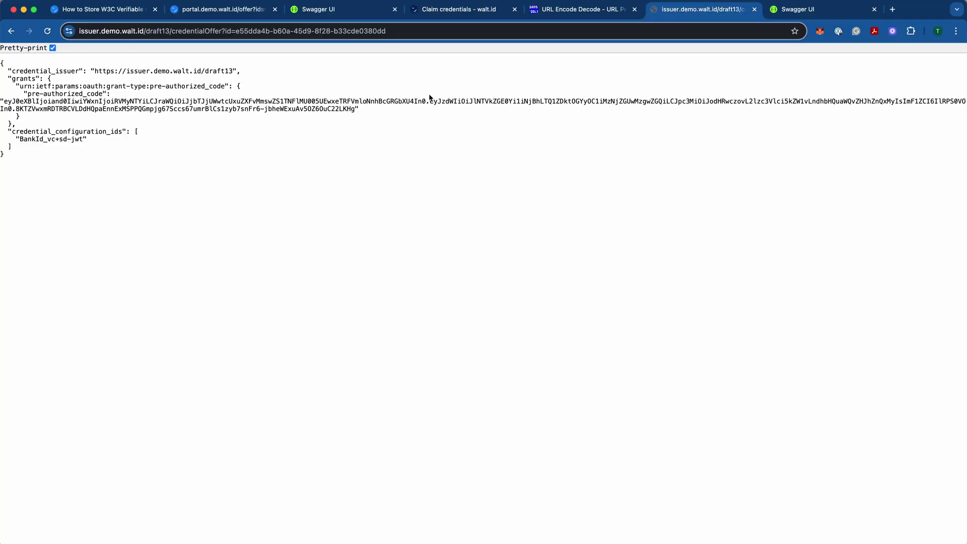
# Step: Copy the BankId_vc+sd-jwt configuration ID from the offer JSON and search for it in the openid-configuration response
pyautogui.click(674, 12)
pyautogui.moveTo(19, 139); pyautogui.dragTo(81, 143)
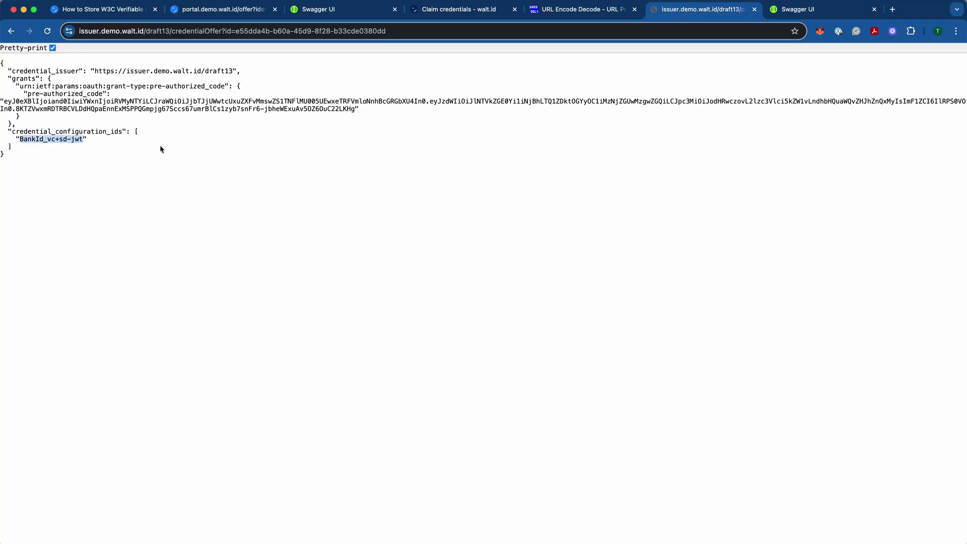
pyautogui.click(792, 13)
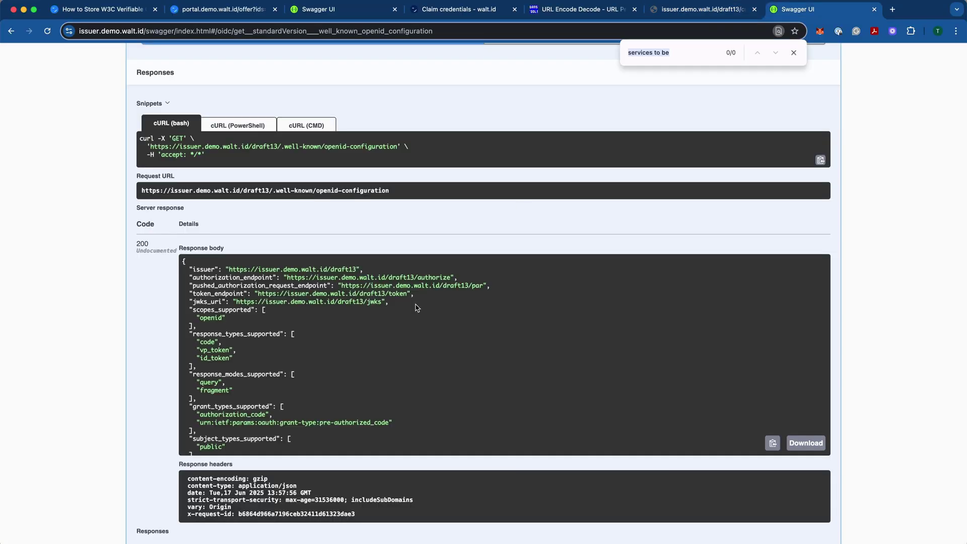
pyautogui.write('BankId_vc+sd-jwt')
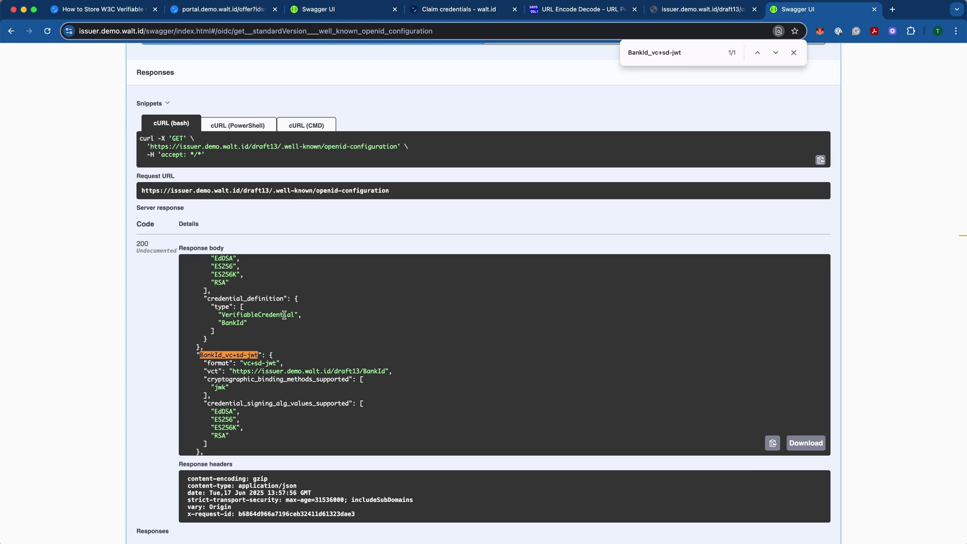
# Step: Examine the BankId_vc+sd-jwt entry in the response body, highlighting its vct URL
pyautogui.scroll(-2, 270, 371)
pyautogui.scroll(-5, 269, 371)
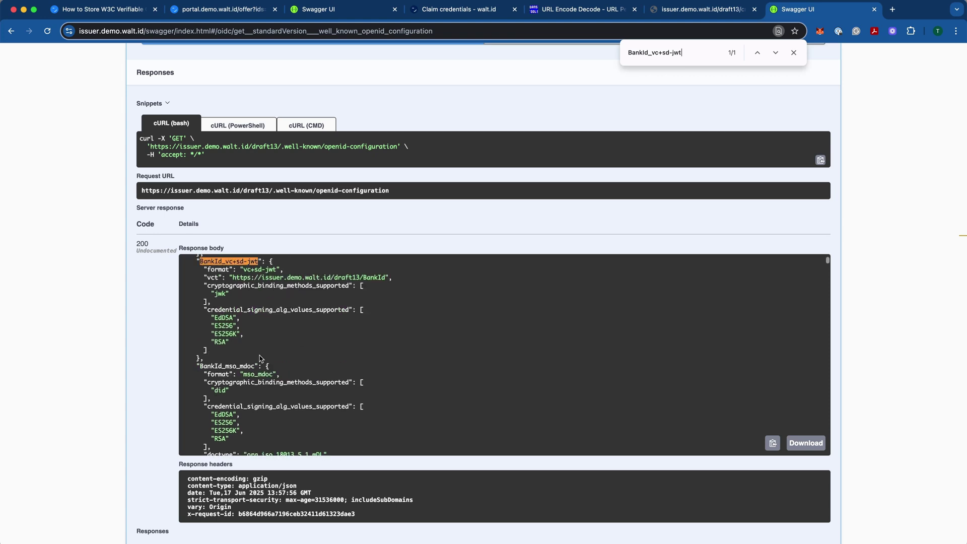
pyautogui.moveTo(229, 291); pyautogui.dragTo(379, 298)
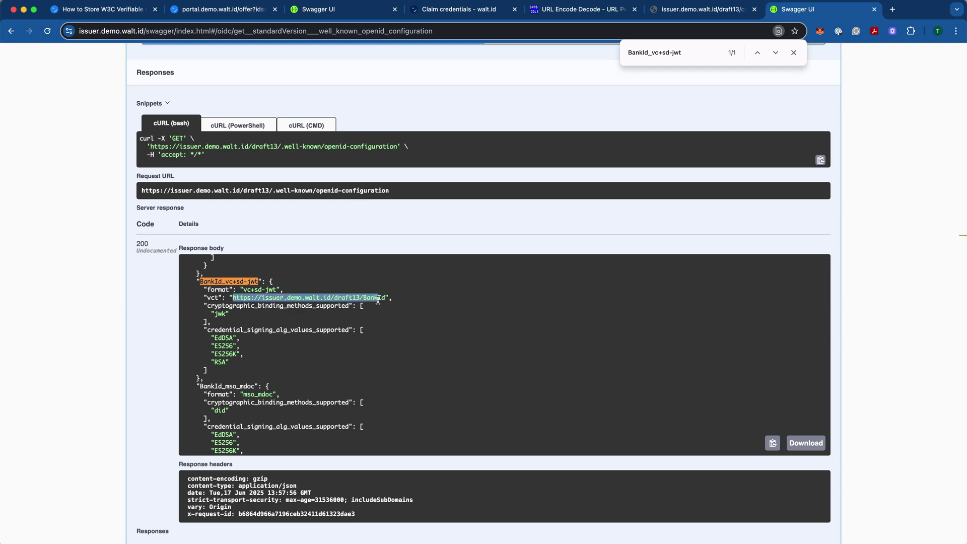
pyautogui.scroll(-1, 350, 347)
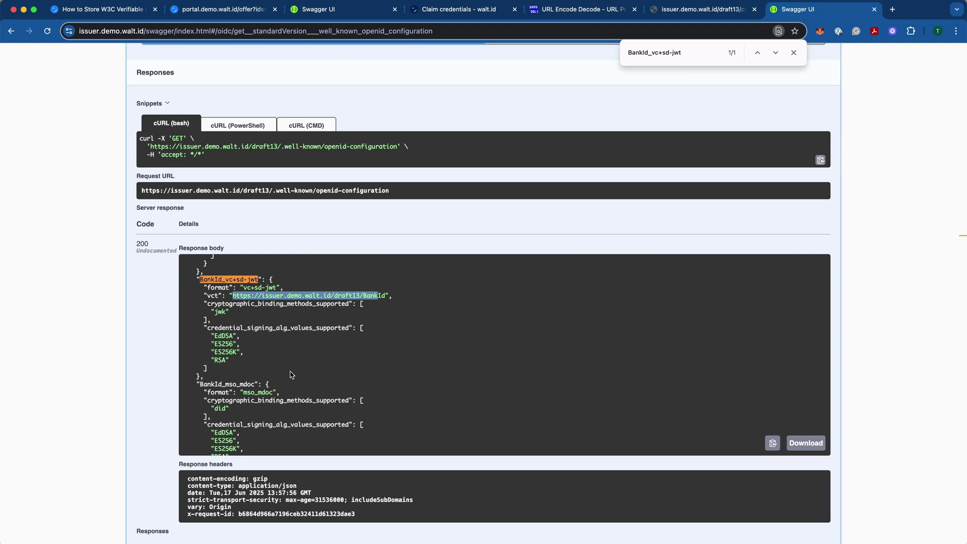
pyautogui.scroll(-3, 297, 368)
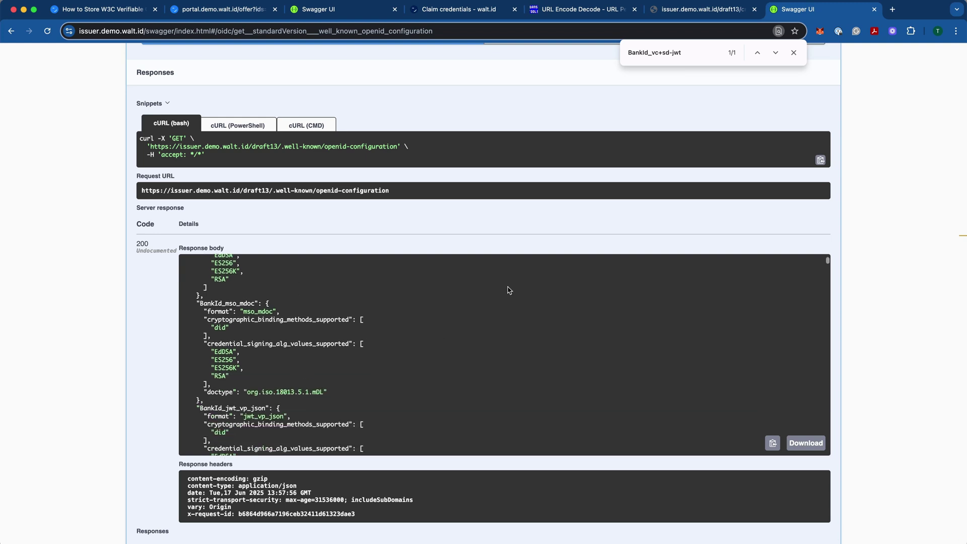
# Step: Search the response for "display" and examine the Kiwi Access Card's display properties, including its name, locale, logo and text color
pyautogui.tripleClick(690, 46)
pyautogui.write('display')
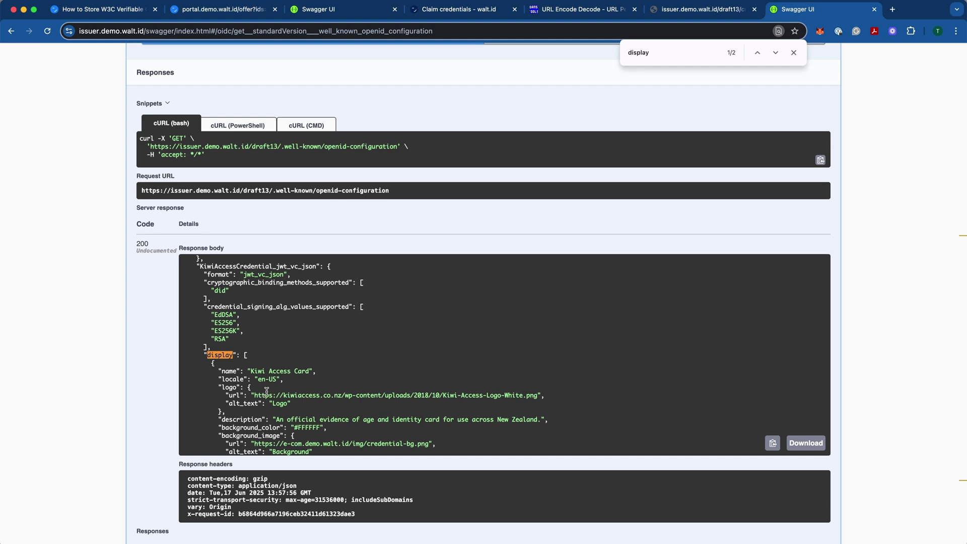
pyautogui.scroll(-3, 270, 390)
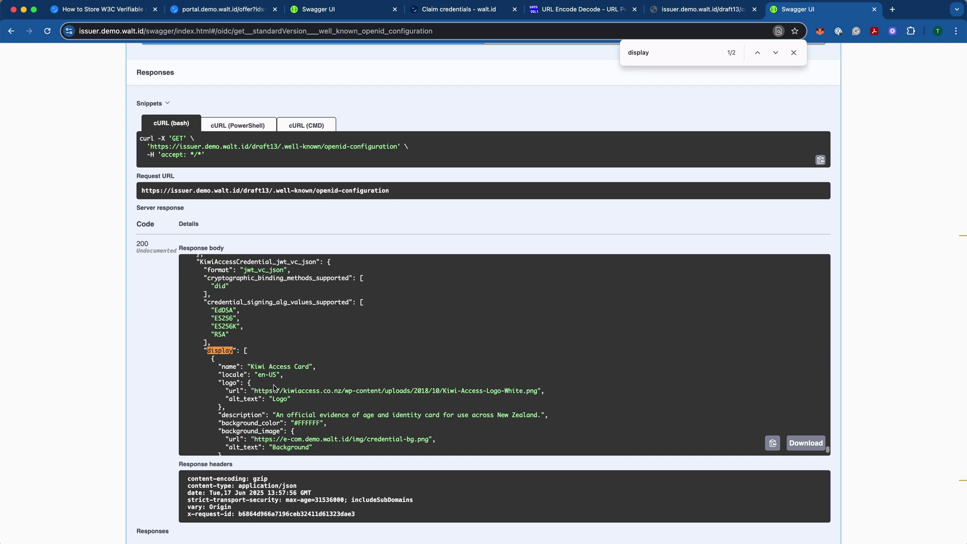
pyautogui.scroll(-1, 237, 335)
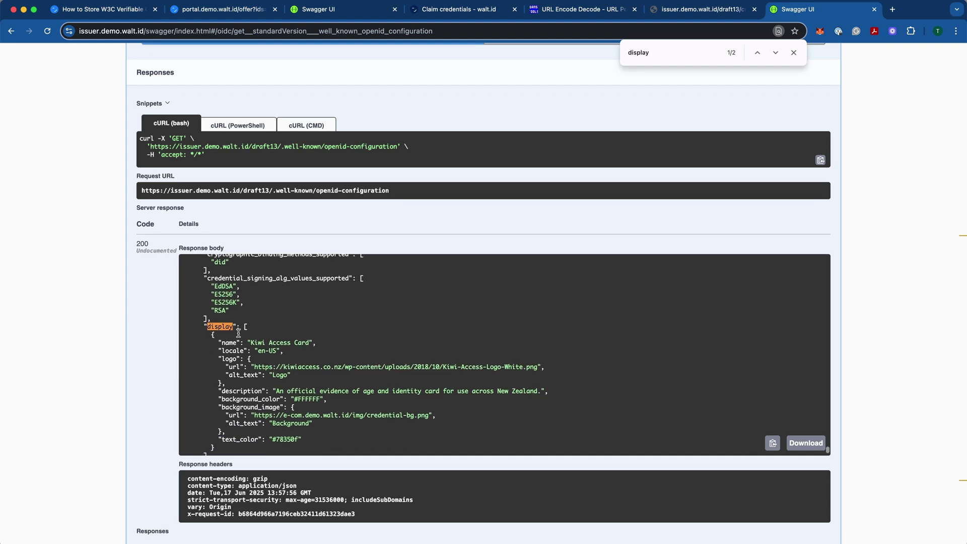
pyautogui.moveTo(244, 342); pyautogui.dragTo(273, 373)
pyautogui.click(262, 354)
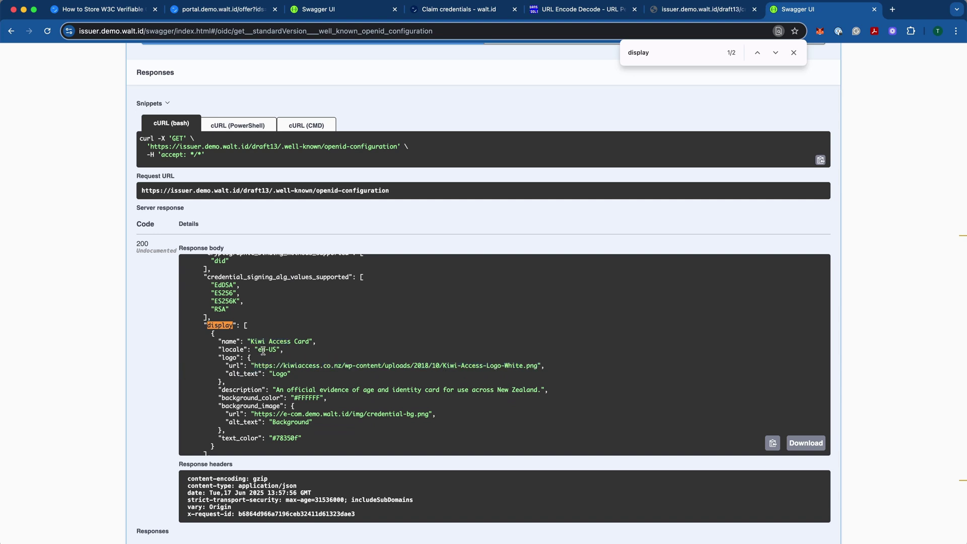
pyautogui.scroll(-1, 276, 374)
pyautogui.scroll(-1, 285, 396)
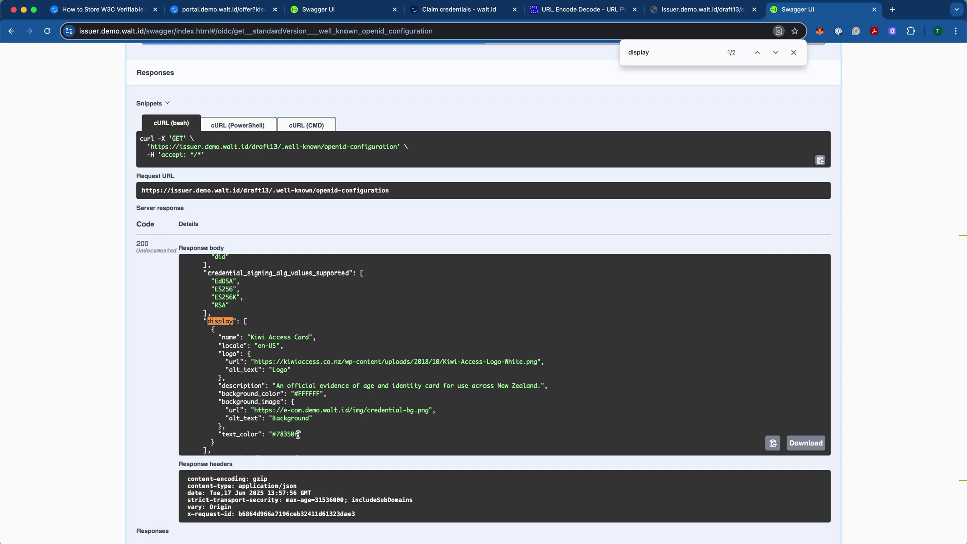
pyautogui.moveTo(299, 435); pyautogui.dragTo(222, 346)
pyautogui.click(261, 346)
# Step: Review the eID offer in the web wallet and the useOfferRequest parameters in the wallet API's Swagger page
pyautogui.click(456, 9)
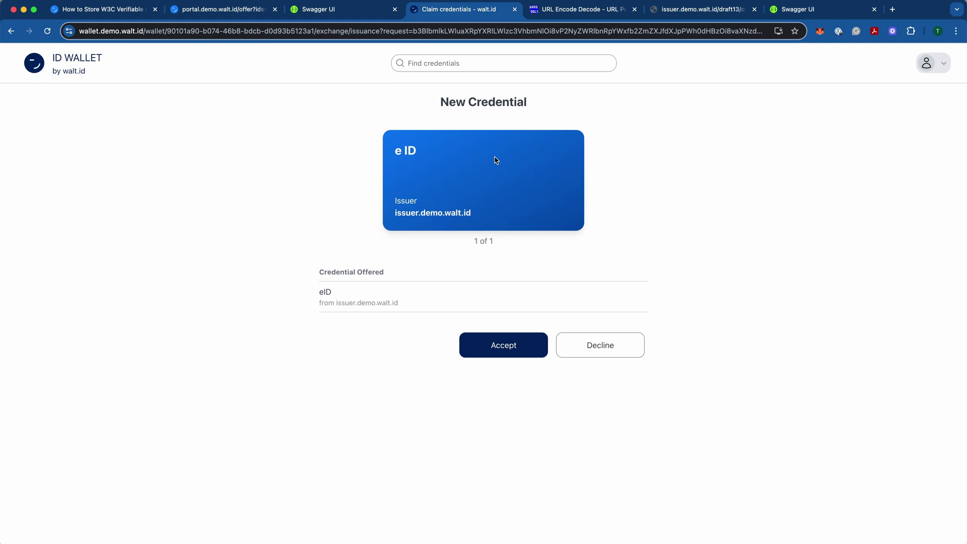
pyautogui.click(319, 10)
pyautogui.scroll(1, 415, 238)
pyautogui.scroll(5, 415, 238)
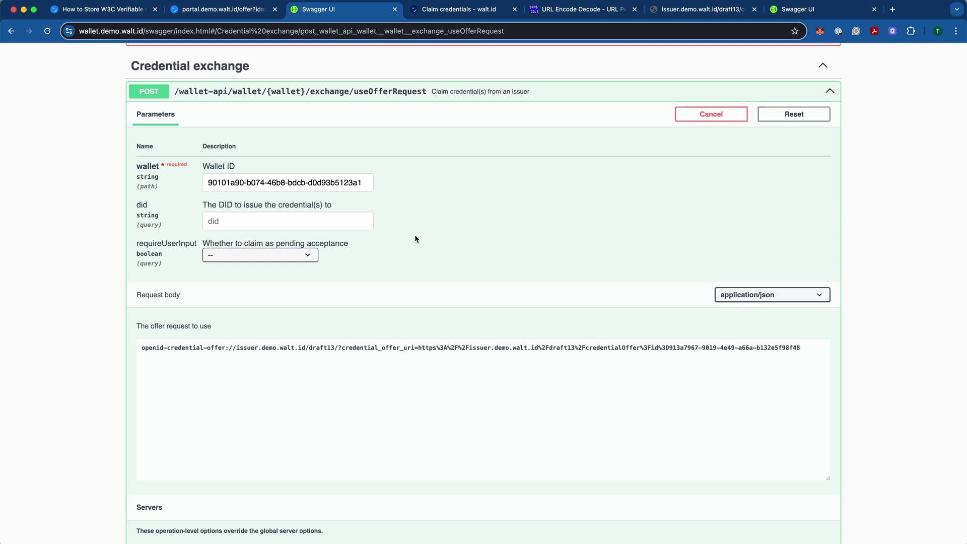
# Step: Return to the walt.id docs guide on storing W3C credentials and view its Credential Offer URL section
pyautogui.press('super+1')
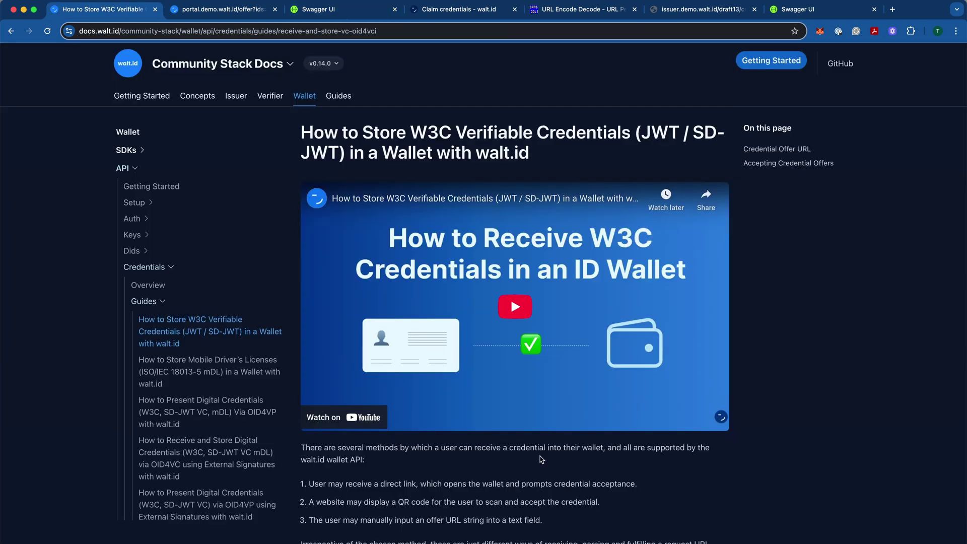
pyautogui.scroll(-3, 541, 459)
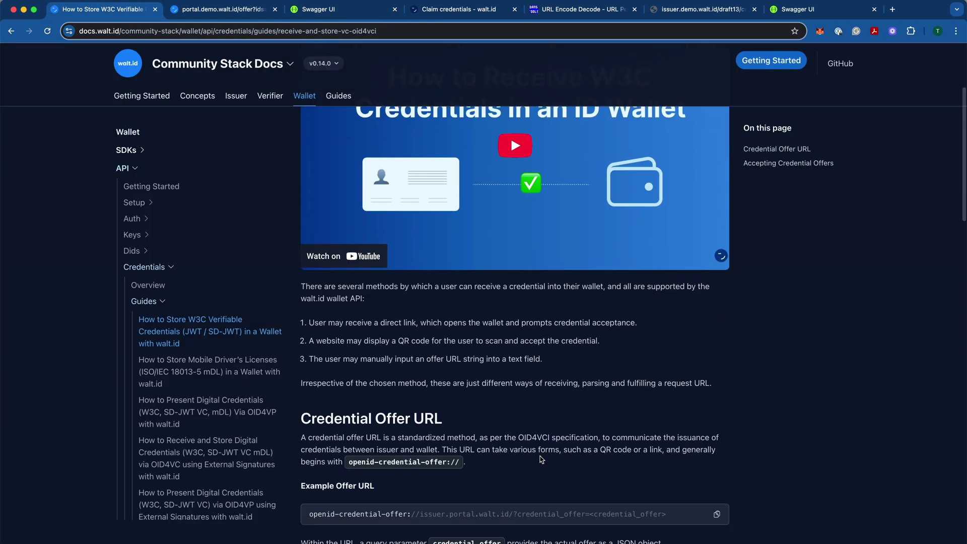